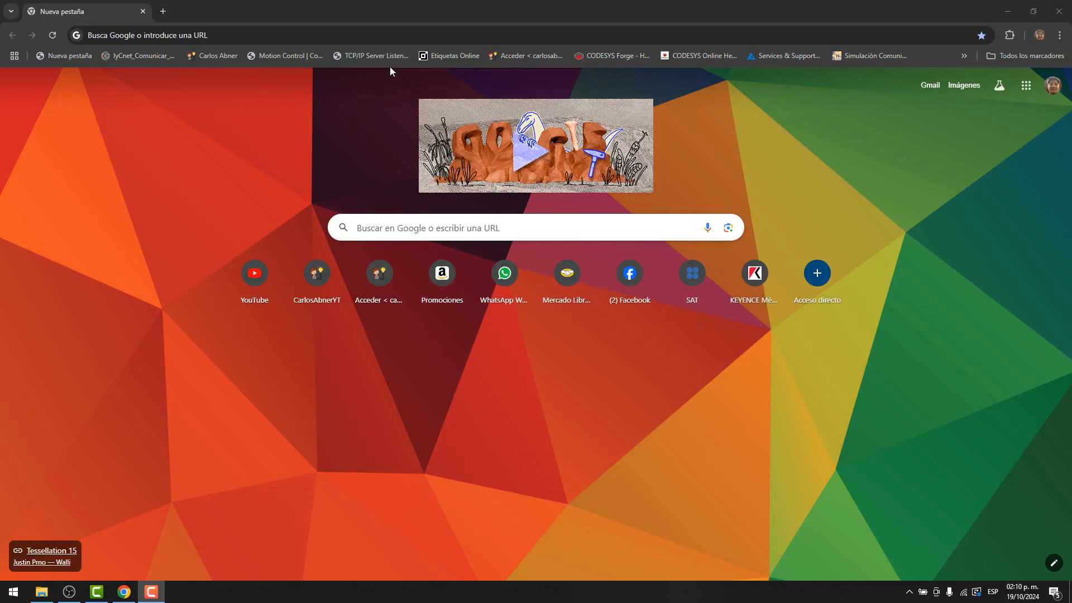
# - Go to ifm.com and enter the Mexico subsidiary site in Español
pyautogui.click(350, 36)
pyautogui.write('ifm')
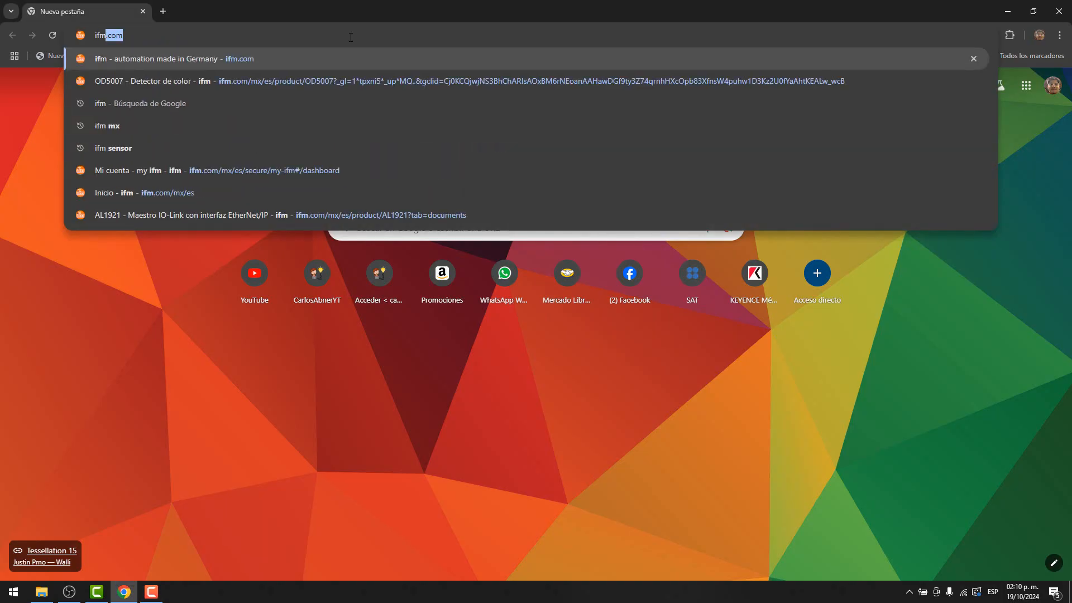
pyautogui.press('Return')
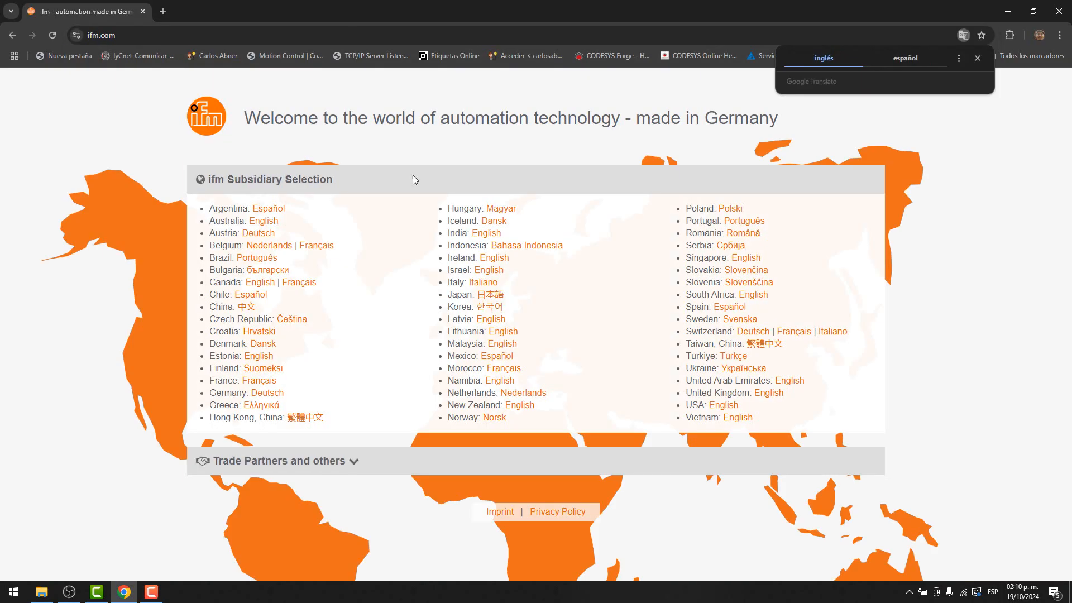
pyautogui.click(504, 360)
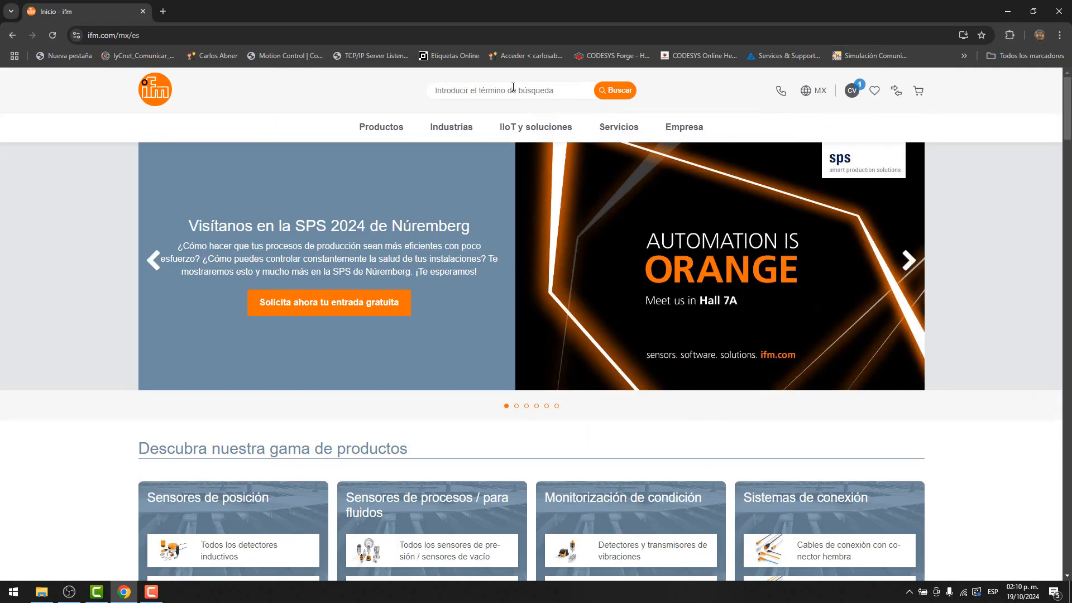
# - Search the site for al1921, open the AL1921 product page and show its Descargas section
pyautogui.click(513, 87)
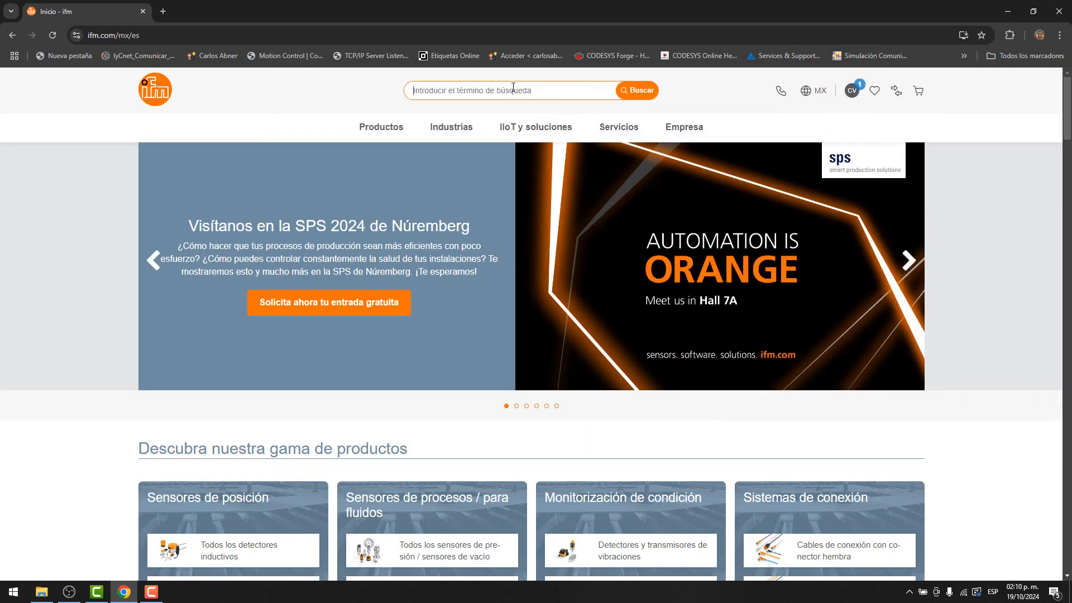
pyautogui.write('al1921')
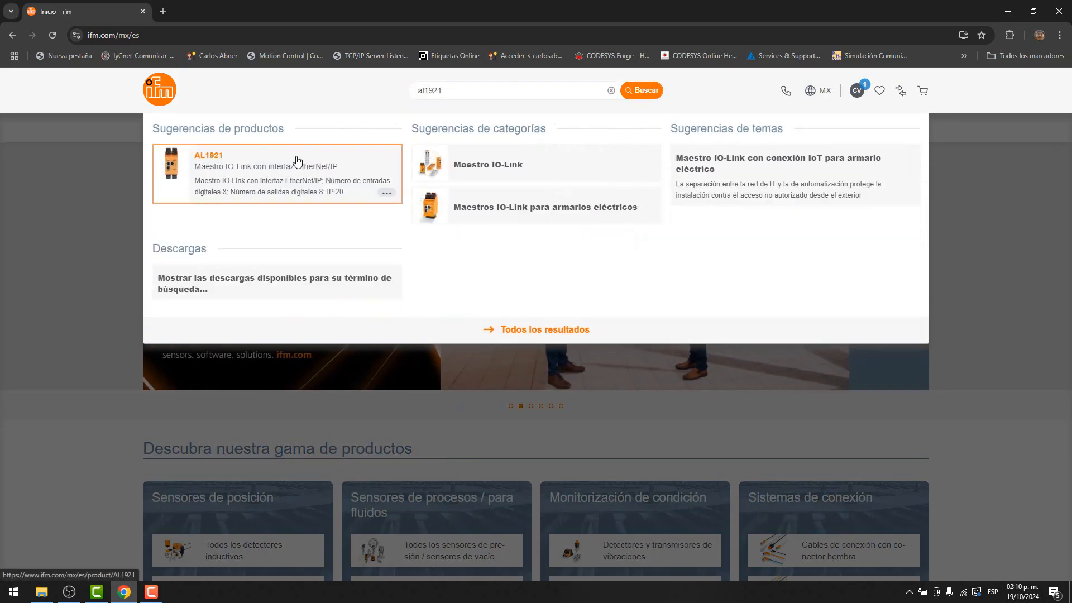
pyautogui.click(297, 160)
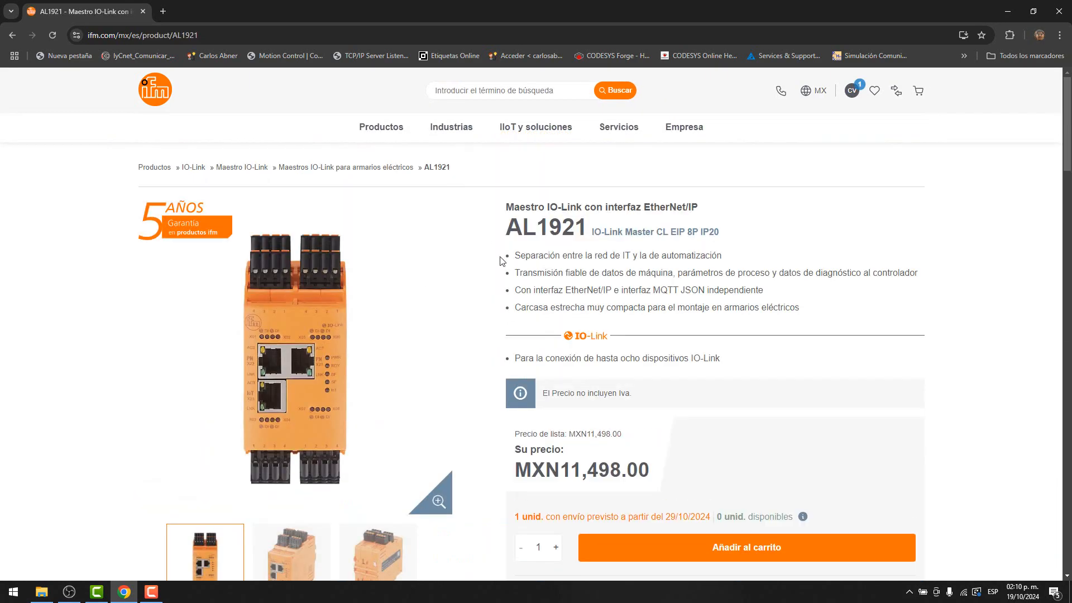
pyautogui.scroll(-7, 498, 292)
pyautogui.click(457, 343)
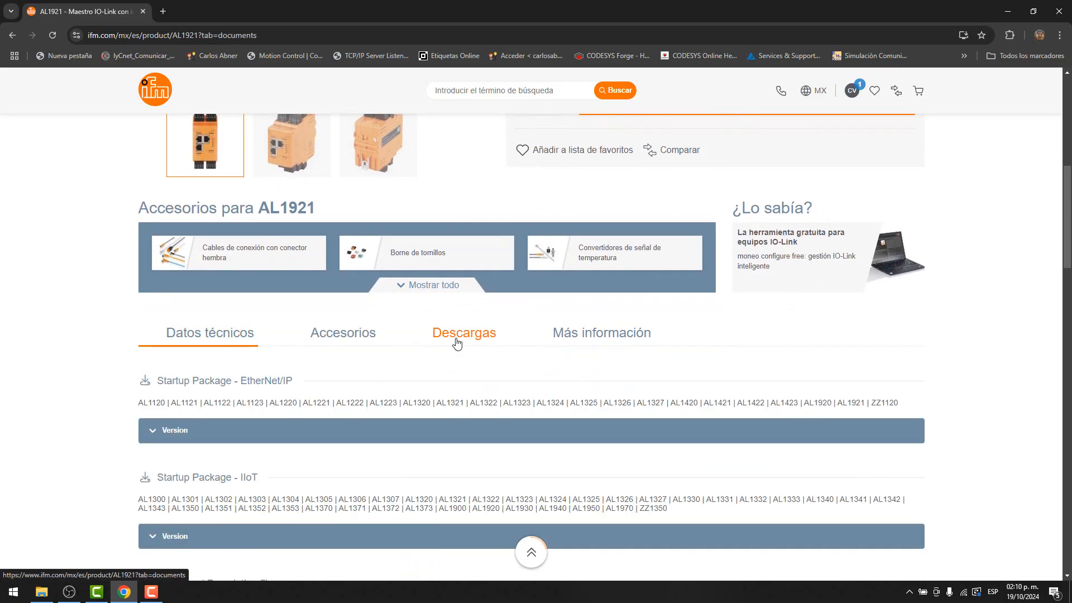
# - Download the Firmware file of version 3.1.97 - 11/2023, accepting the general conditions and privacy policy
pyautogui.scroll(-9, 239, 418)
pyautogui.scroll(-12, 102, 430)
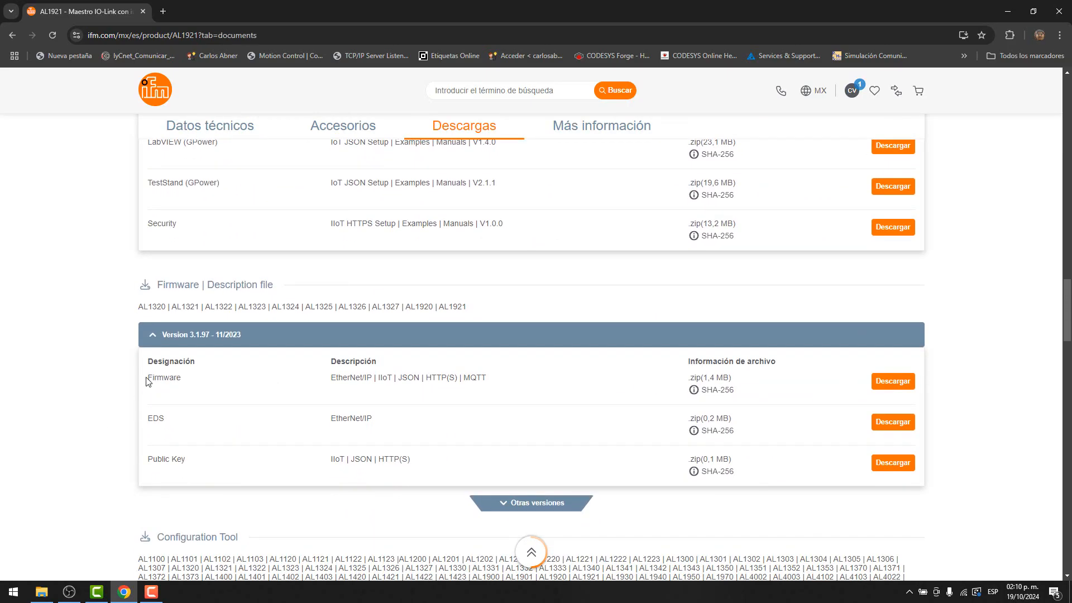
pyautogui.moveTo(147, 382); pyautogui.dragTo(178, 379)
pyautogui.moveTo(851, 96)
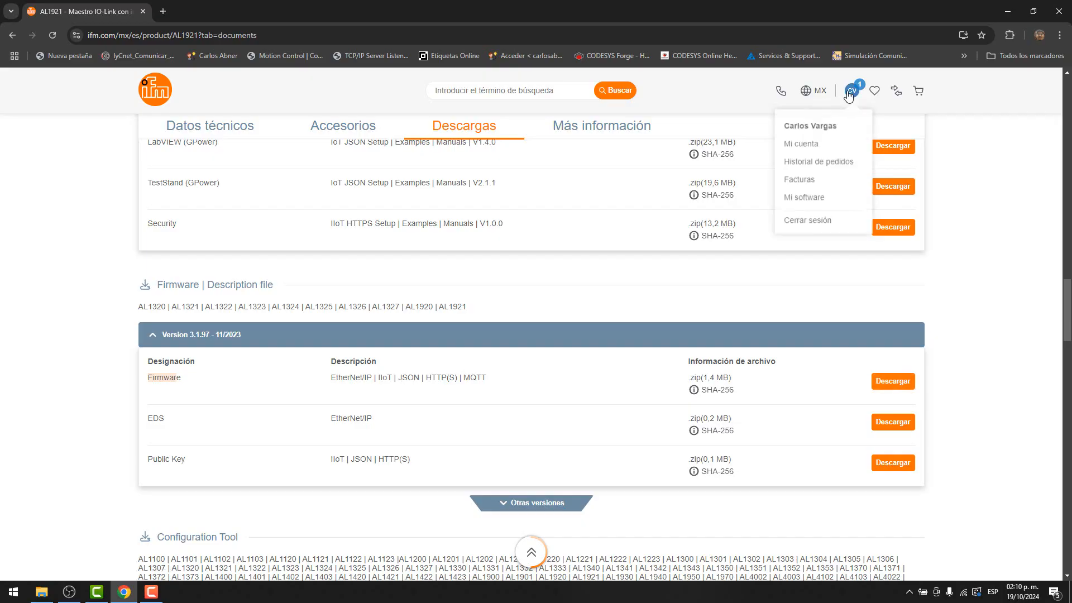
pyautogui.click(891, 383)
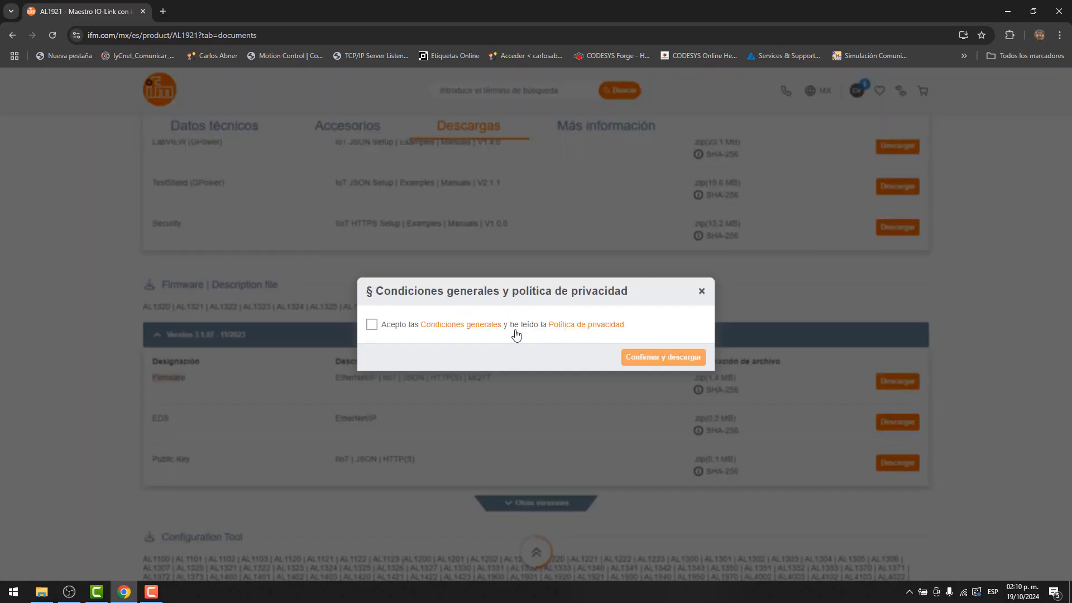
pyautogui.click(372, 324)
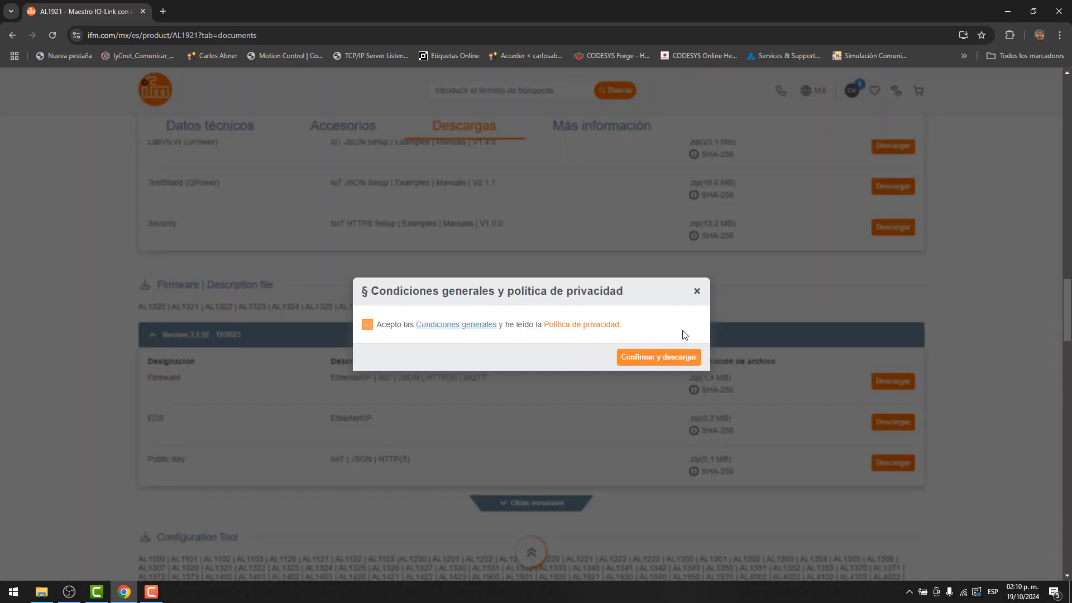
pyautogui.click(686, 362)
# - Download the Ethernet configuration tool (Hilscher) V1.9 and display the recent download history
pyautogui.scroll(-7, 235, 356)
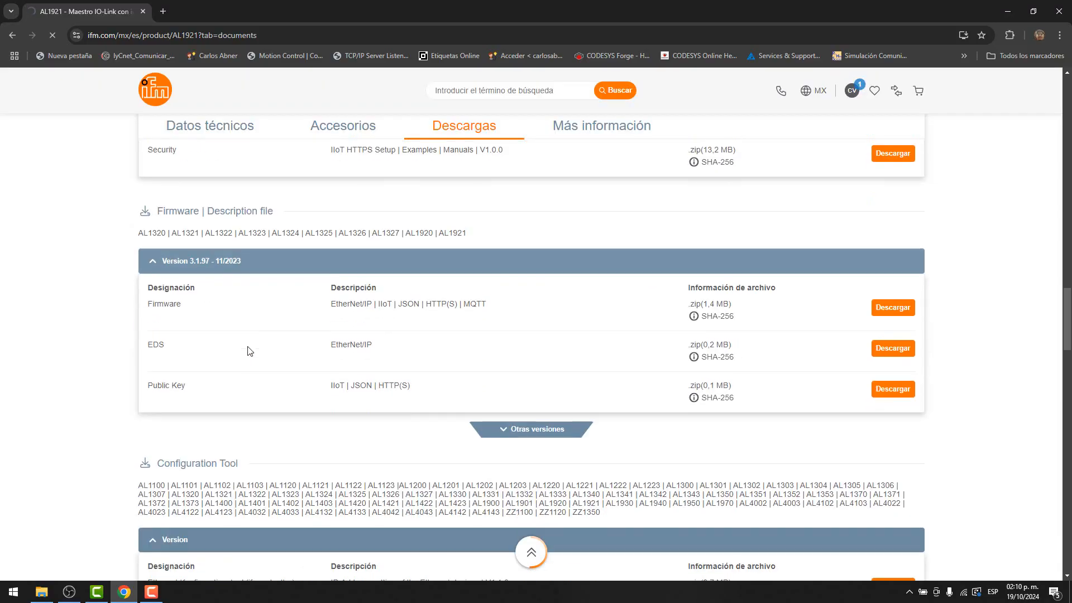
pyautogui.moveTo(159, 148); pyautogui.dragTo(241, 147)
pyautogui.moveTo(148, 308); pyautogui.dragTo(274, 308)
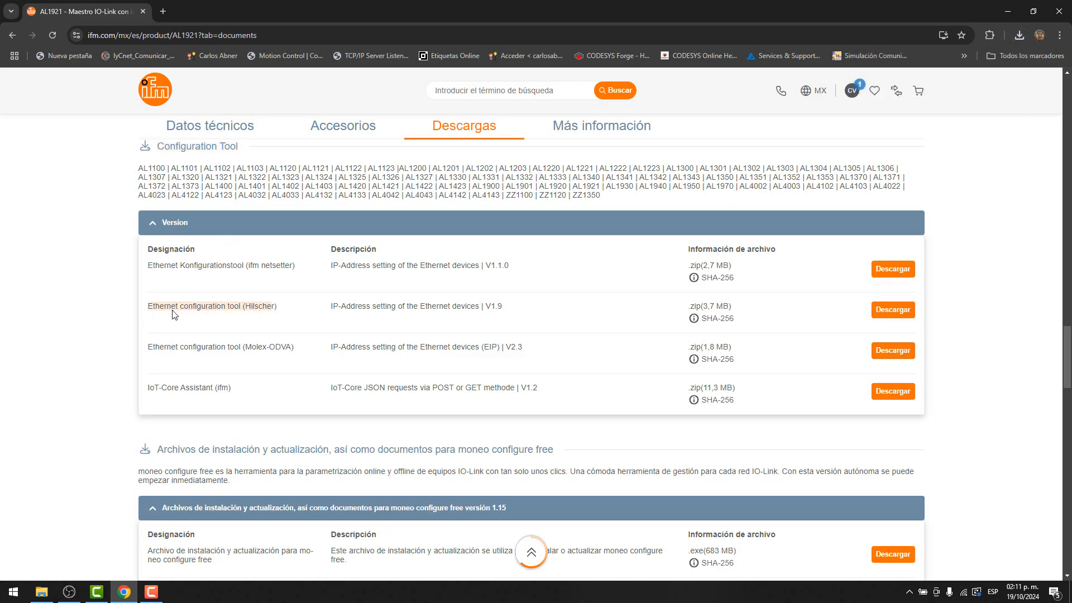
pyautogui.click(876, 310)
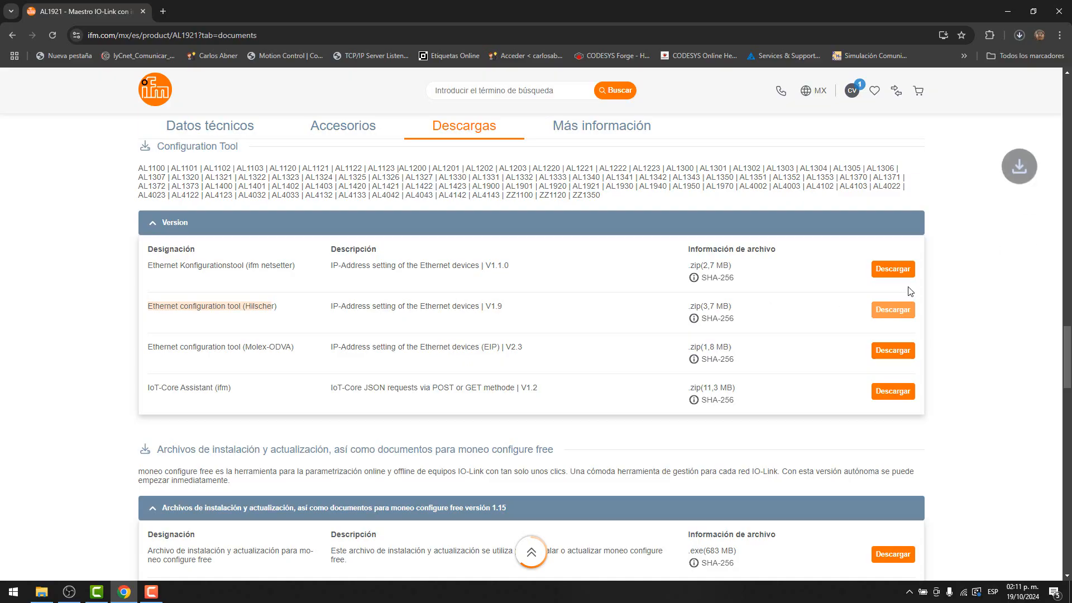
pyautogui.click(1019, 35)
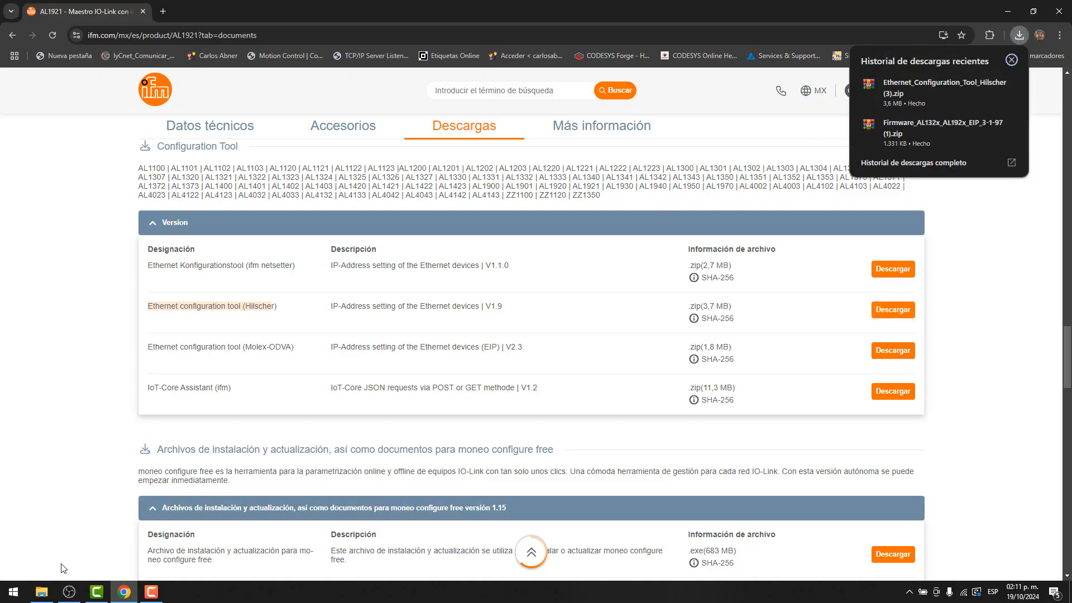
# - In File Explorer, extract the Firmware_AL132x_AL192x_EIP_3-1-97 and Ethernet_Configuration_Tool_Hilscher (2) archives, each into a folder of its own name
pyautogui.click(41, 592)
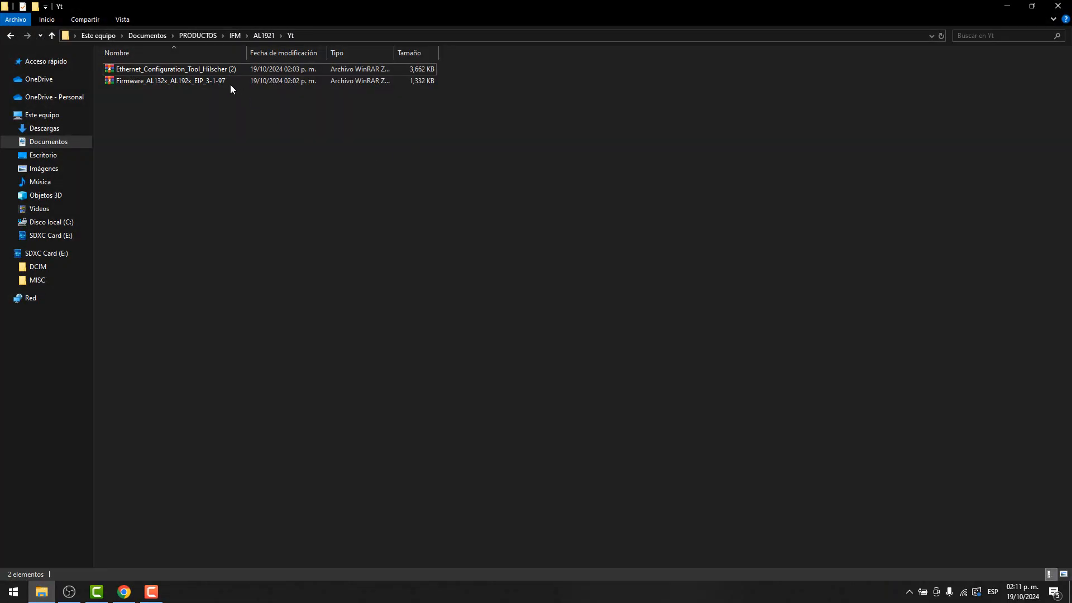
pyautogui.rightClick(192, 80)
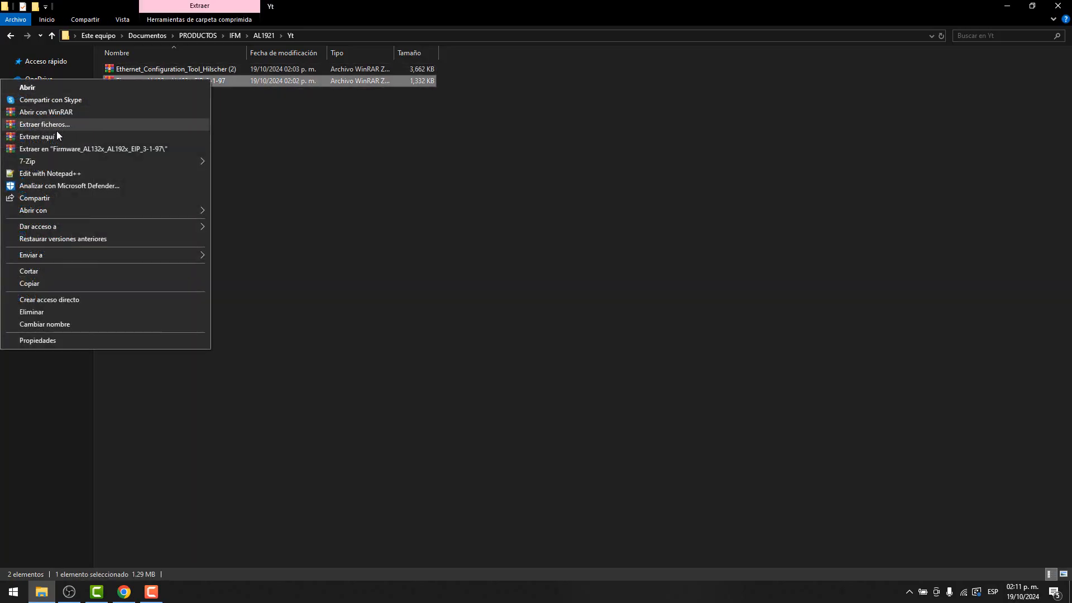
pyautogui.click(53, 148)
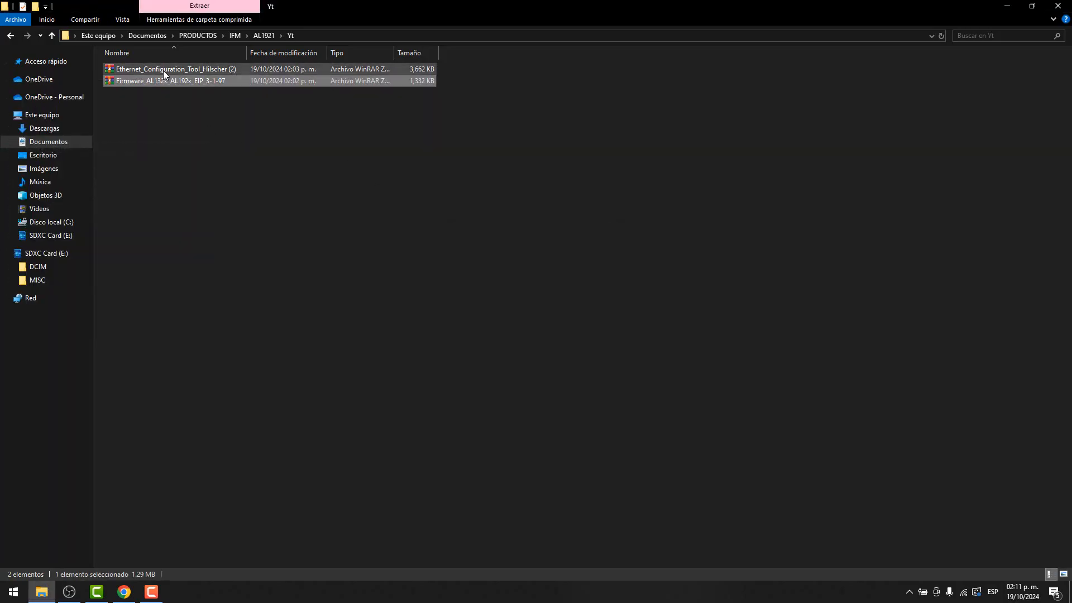
pyautogui.rightClick(149, 82)
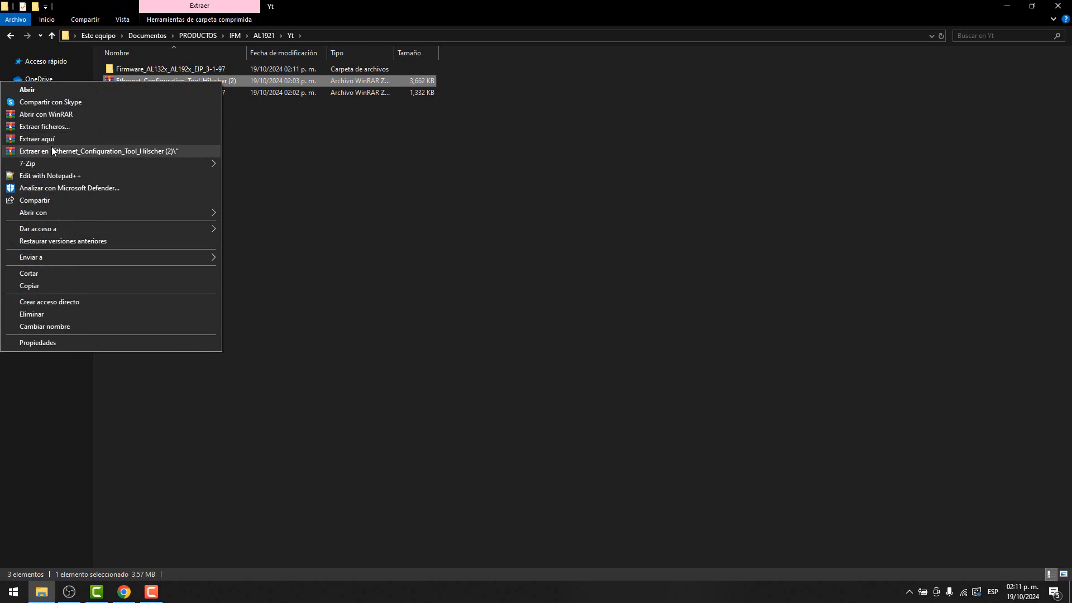
pyautogui.click(52, 151)
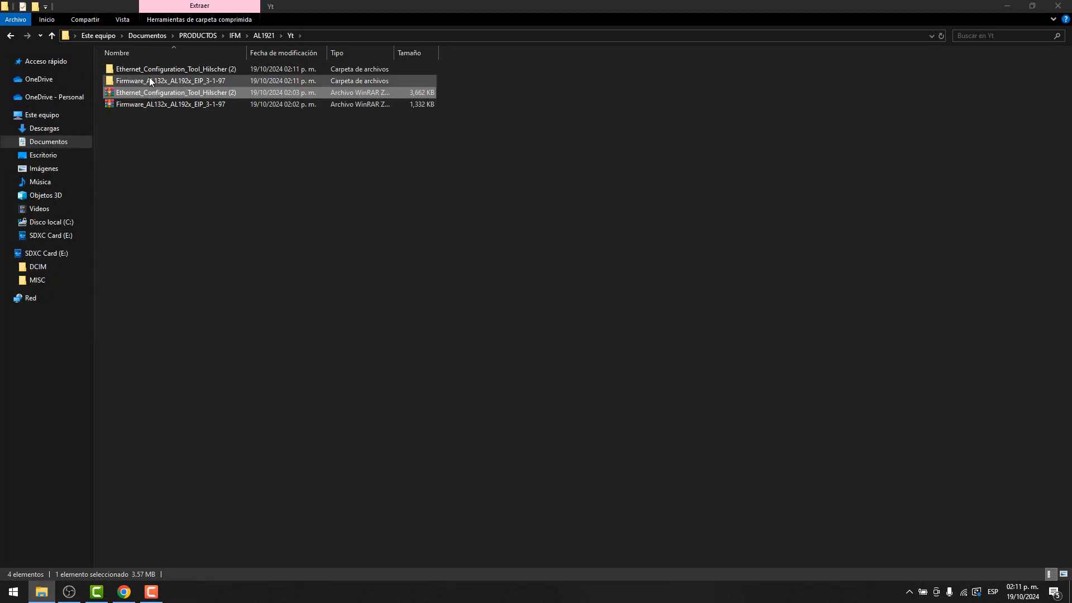
# - Open the extracted Hilscher tool folder down to its EthernetDeviceConfiguration installer package and select that file
pyautogui.click(150, 69)
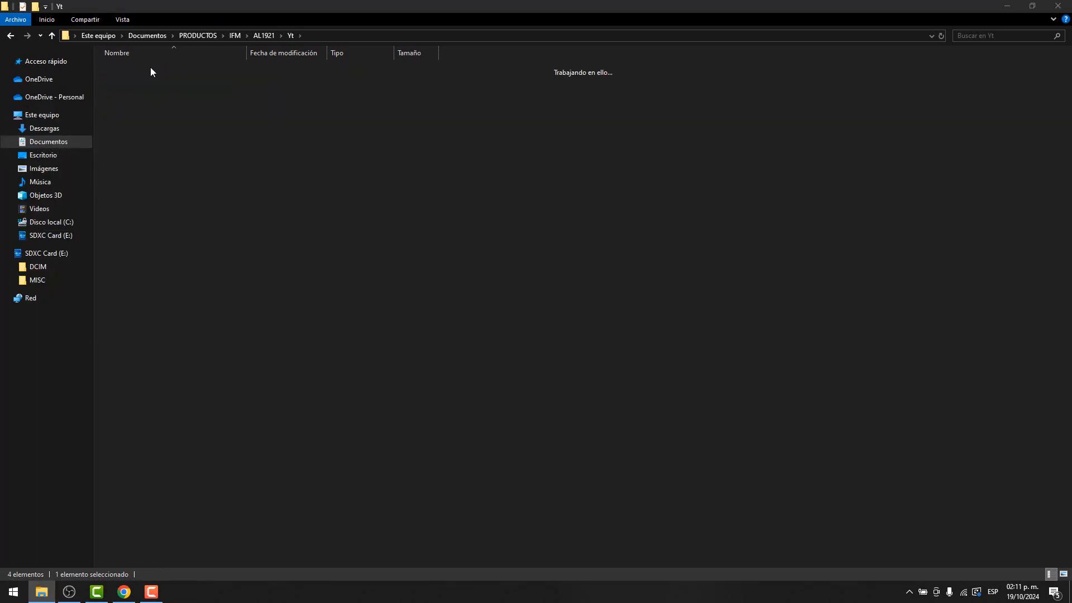
pyautogui.doubleClick(150, 68)
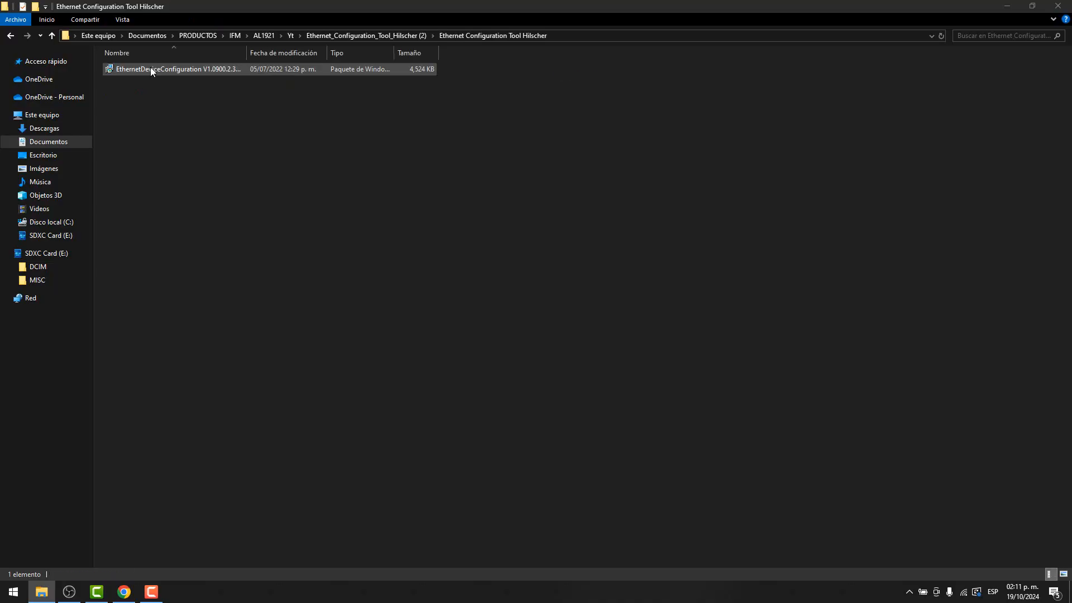
pyautogui.click(203, 69)
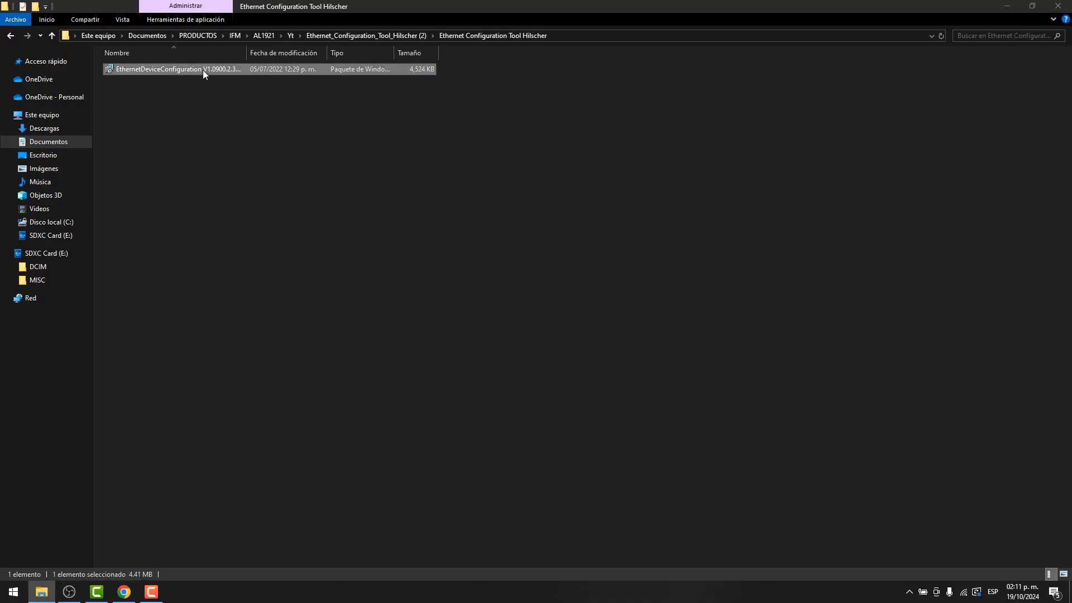
# - Search the installed programs for "eth" and launch Ethernet Device Configuration
pyautogui.click(13, 592)
pyautogui.write('eth')
pyautogui.press('Return')
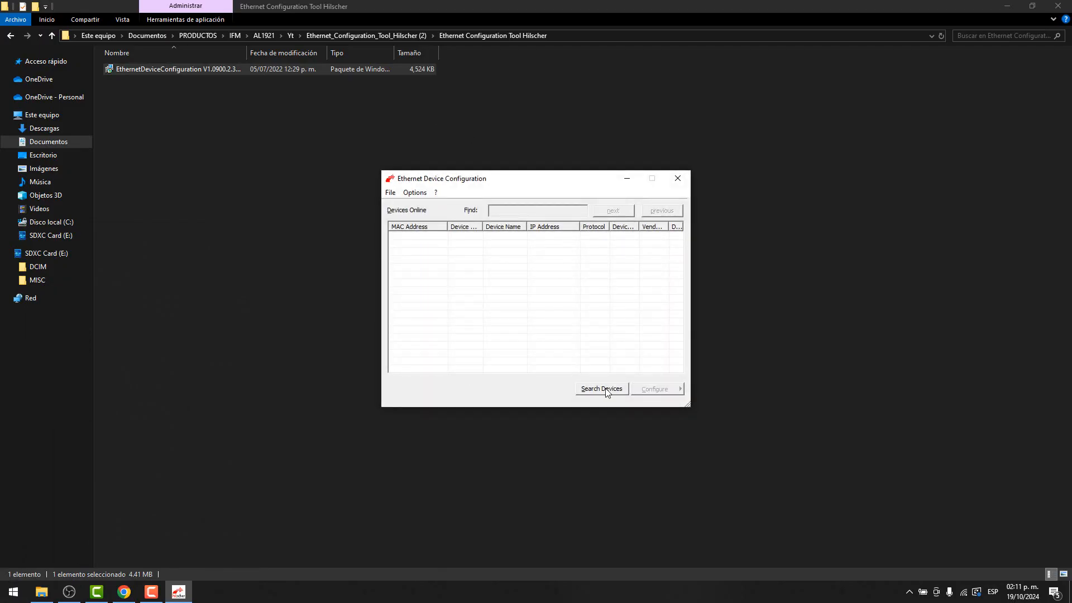
# - Check the AL1921's wiring in the OBS camera view, and start a device search in Ethernet Device Configuration
pyautogui.click(70, 594)
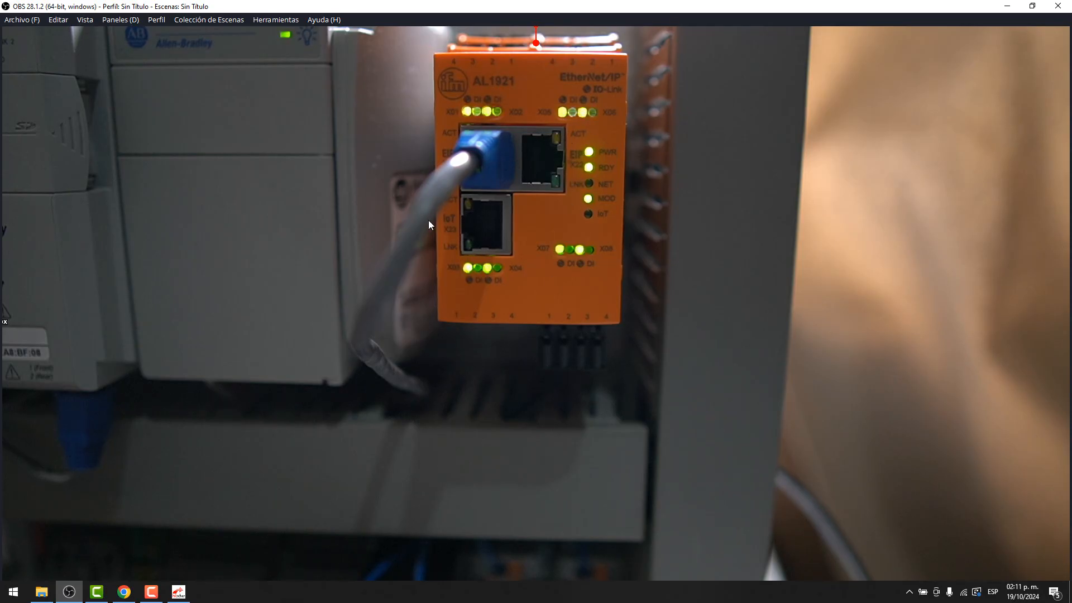
pyautogui.click(69, 591)
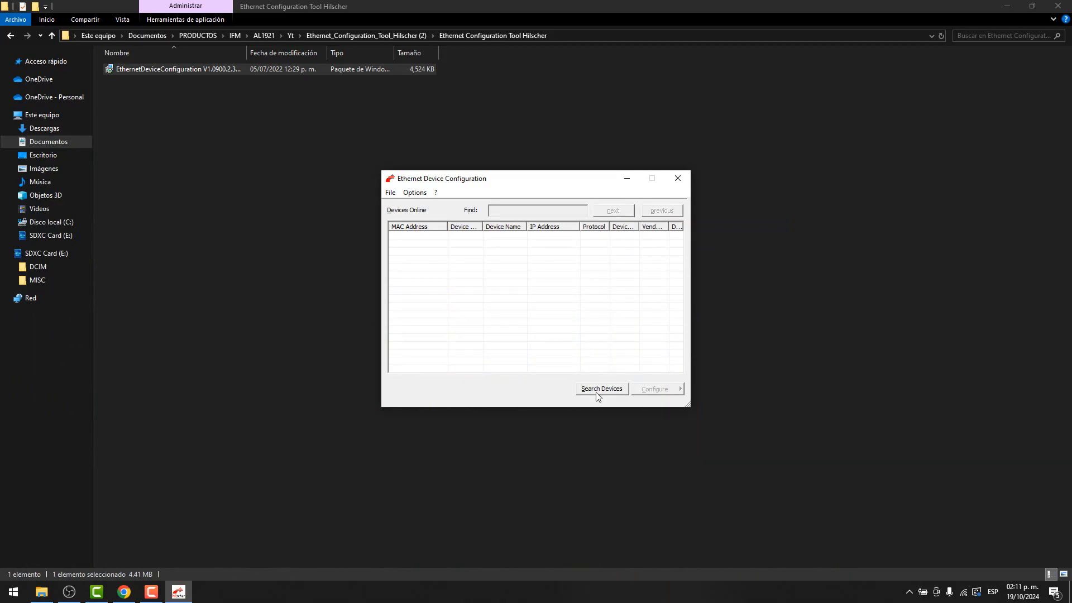
pyautogui.click(595, 389)
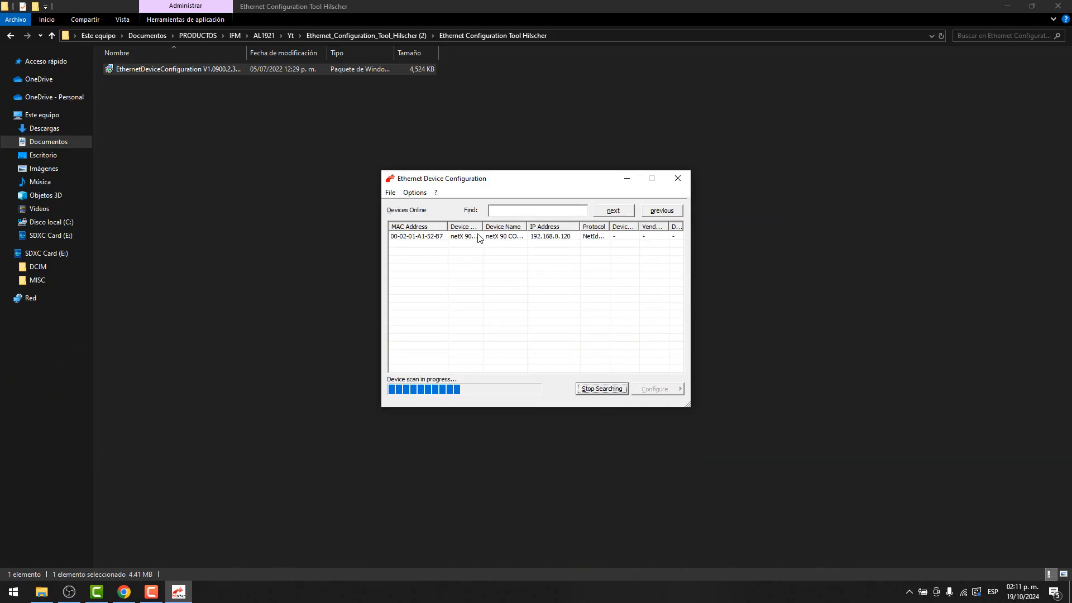
# - Set the found device's IP address to 192.168.0.130, fill in its subnet mask and search for devices again
pyautogui.click(519, 237)
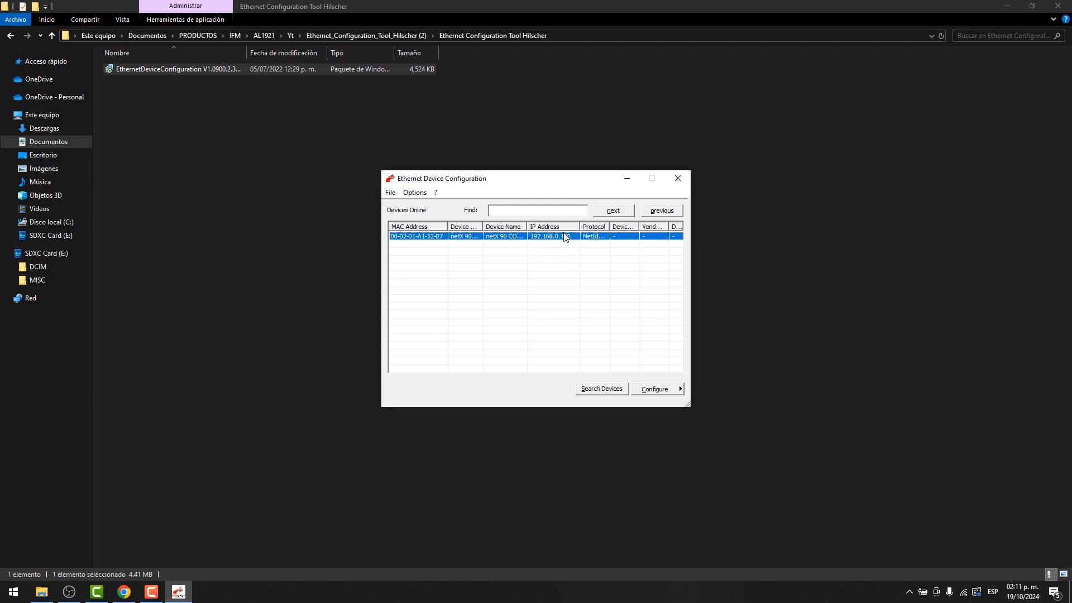
pyautogui.click(672, 391)
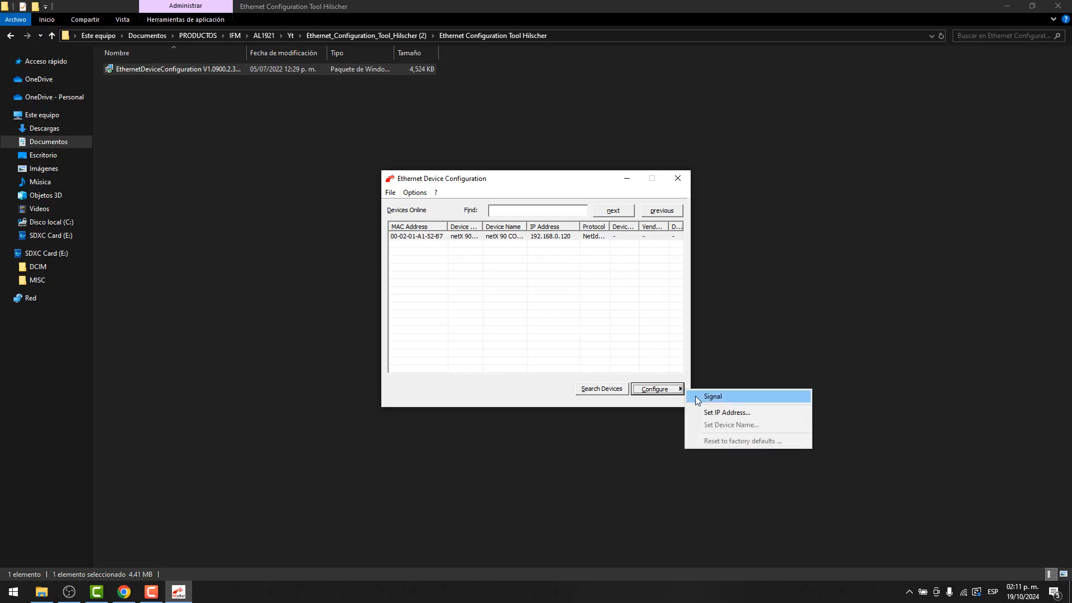
pyautogui.click(732, 414)
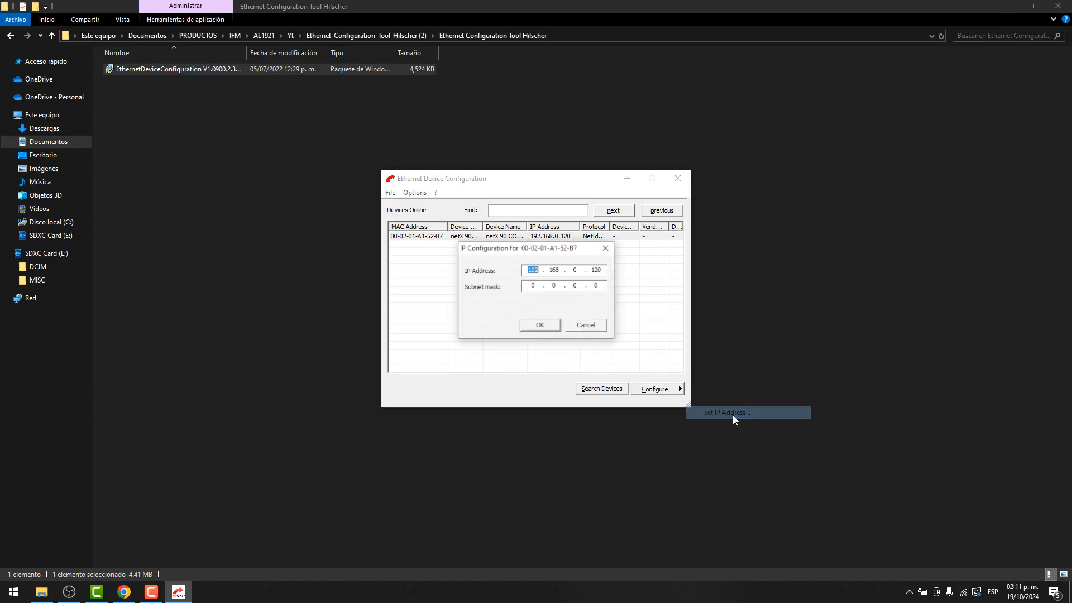
pyautogui.click(595, 270)
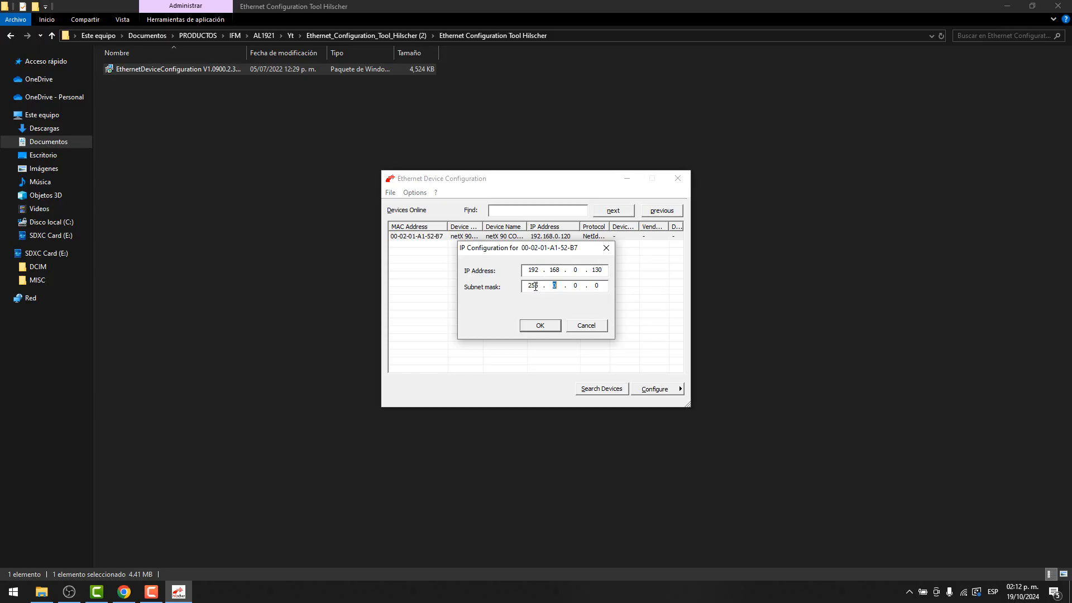
pyautogui.click(534, 327)
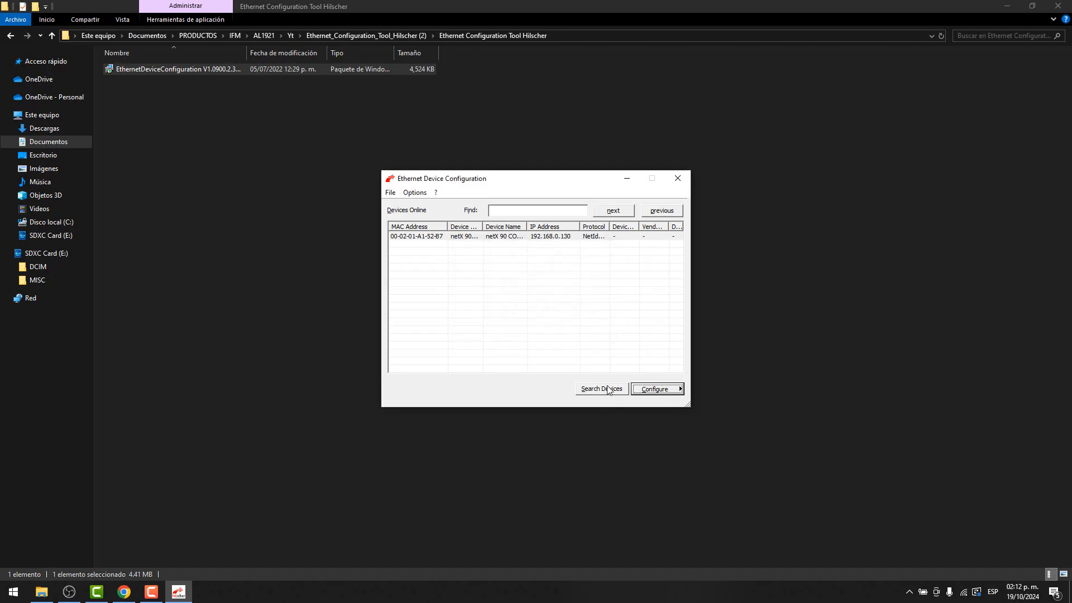
pyautogui.click(586, 389)
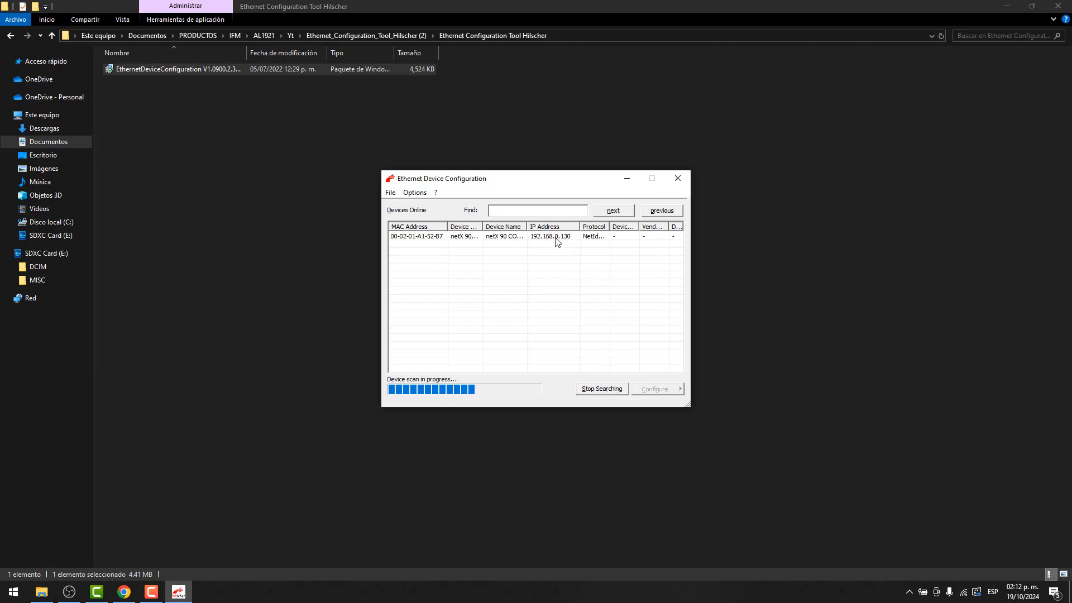
# - Switch to File Explorer and go back to the Yt folder containing the extracted firmware folder
pyautogui.click(274, 230)
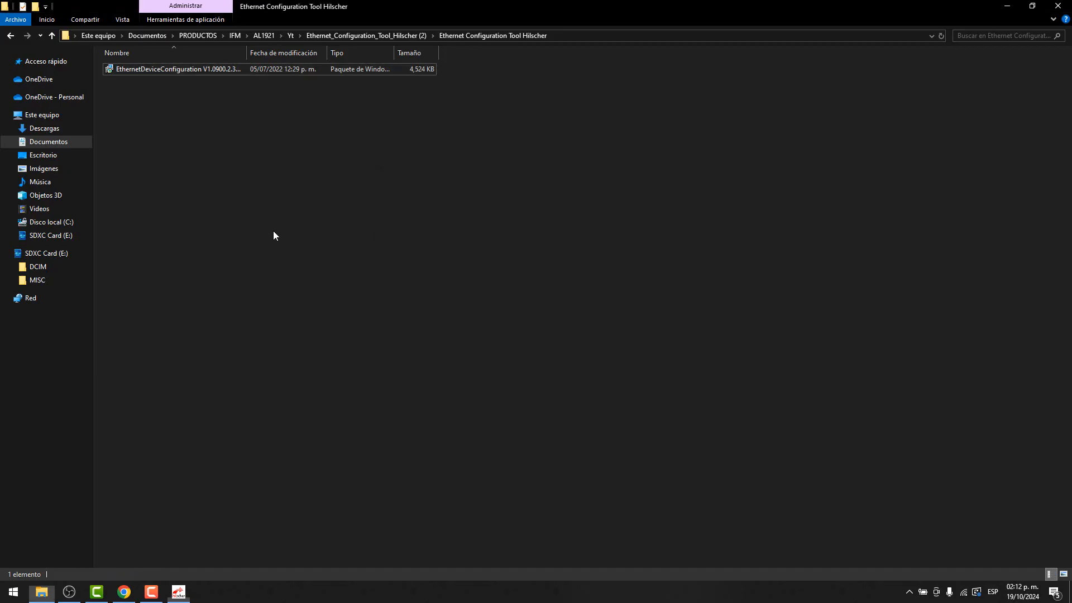
pyautogui.hotkey('alt', 'Left')
pyautogui.hotkey('alt', 'Left')
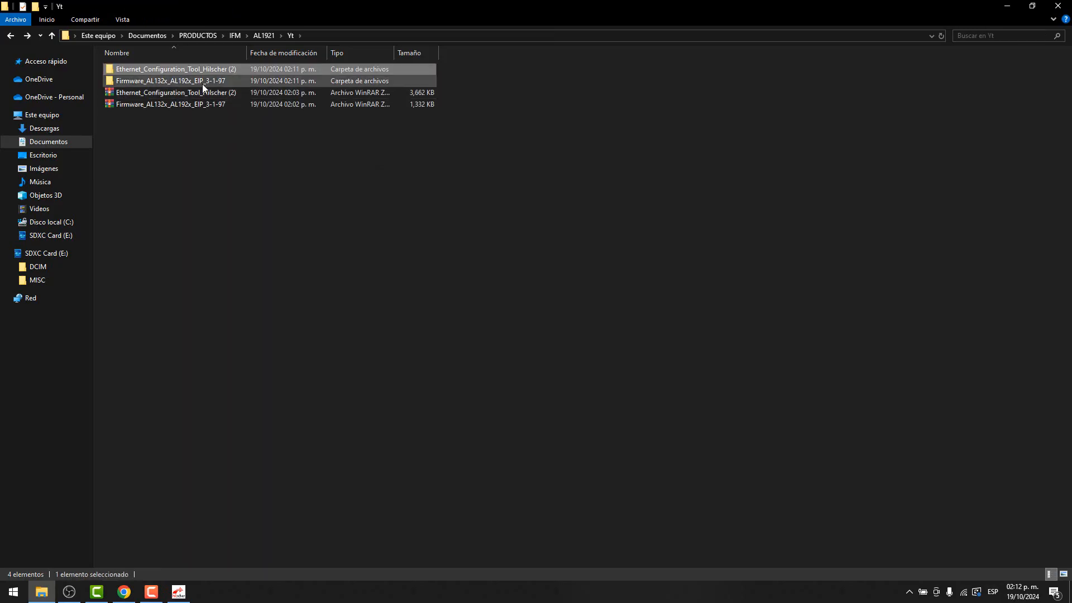
# - Open the AL1xxx Firmware update PDF inside the nested Firmware_AL132x_AL192x_EIP_3-1-97 folders
pyautogui.doubleClick(165, 80)
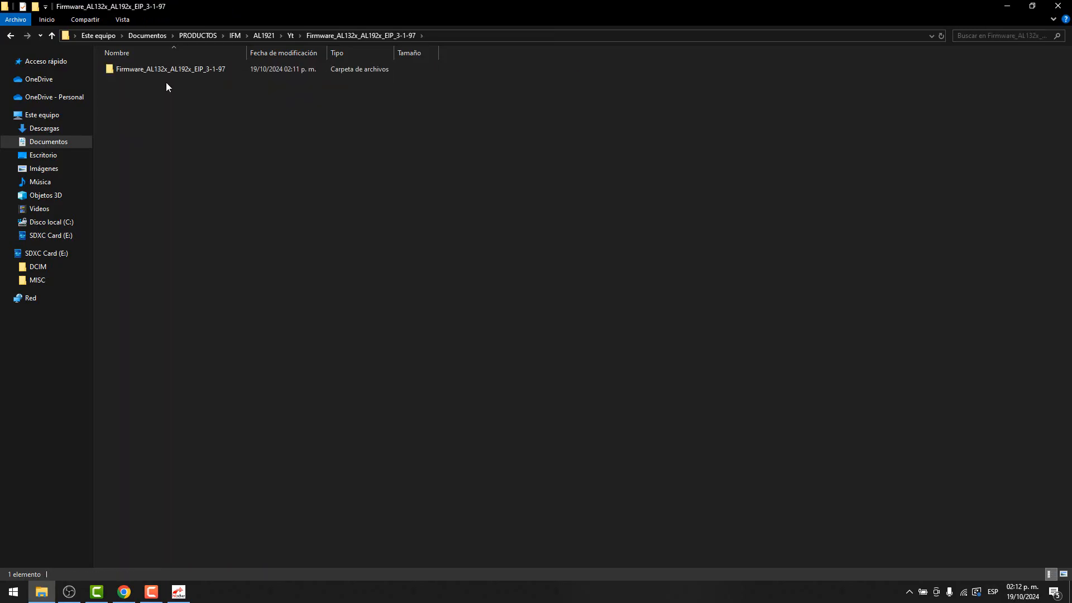
pyautogui.doubleClick(165, 70)
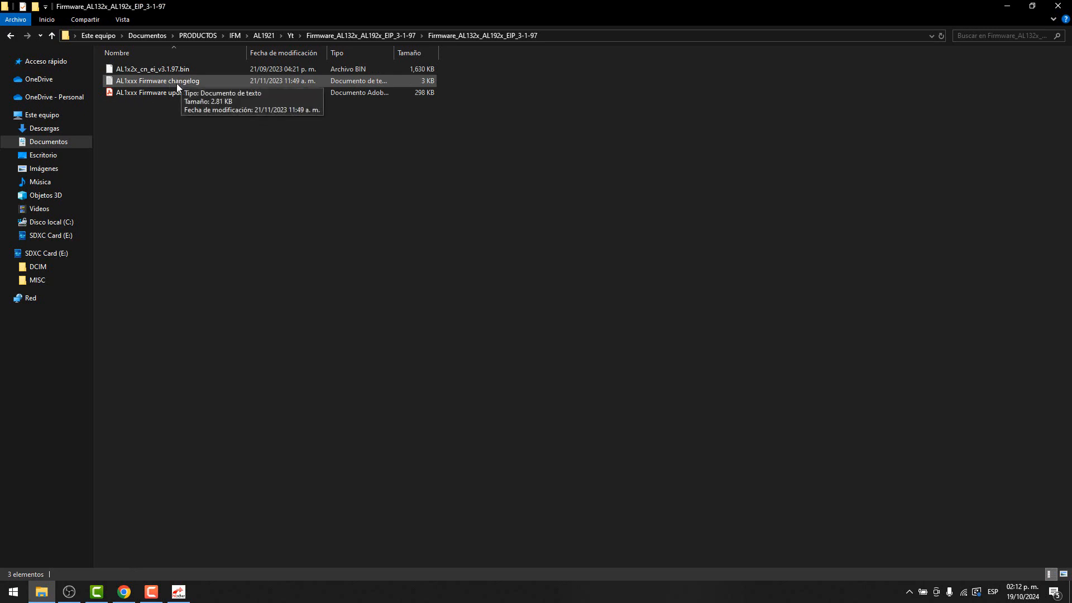
pyautogui.doubleClick(165, 93)
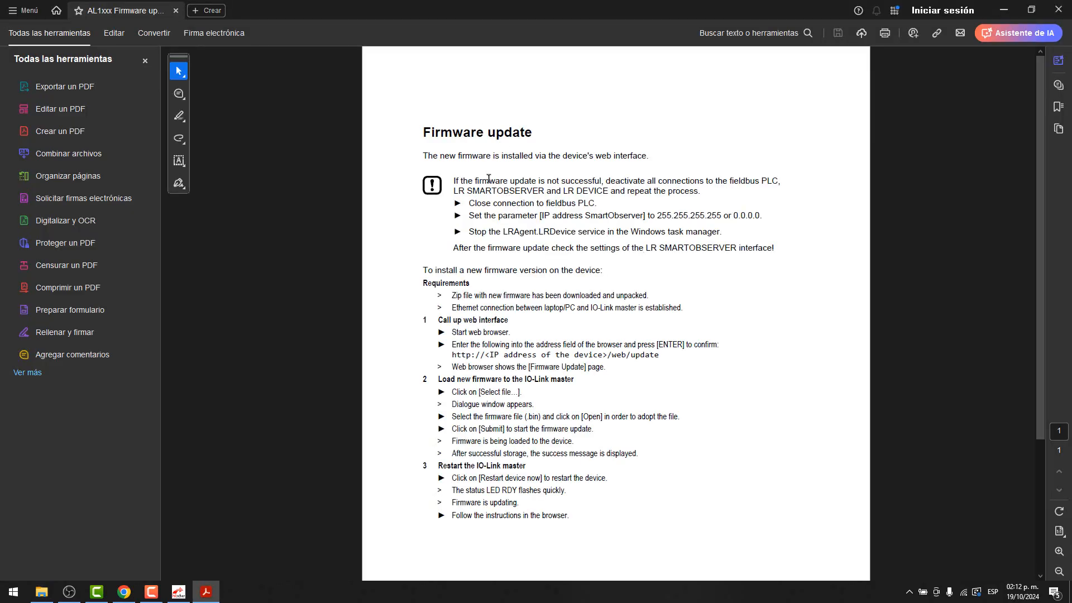
# - Read the PDF's notes on unsuccessful updates, including the SmartObserver IP address parameter, and the instructions for calling up the web interface
pyautogui.moveTo(457, 180); pyautogui.dragTo(697, 180)
pyautogui.click(628, 186)
pyautogui.moveTo(603, 202); pyautogui.dragTo(468, 203)
pyautogui.click(611, 203)
pyautogui.moveTo(470, 216); pyautogui.dragTo(550, 217)
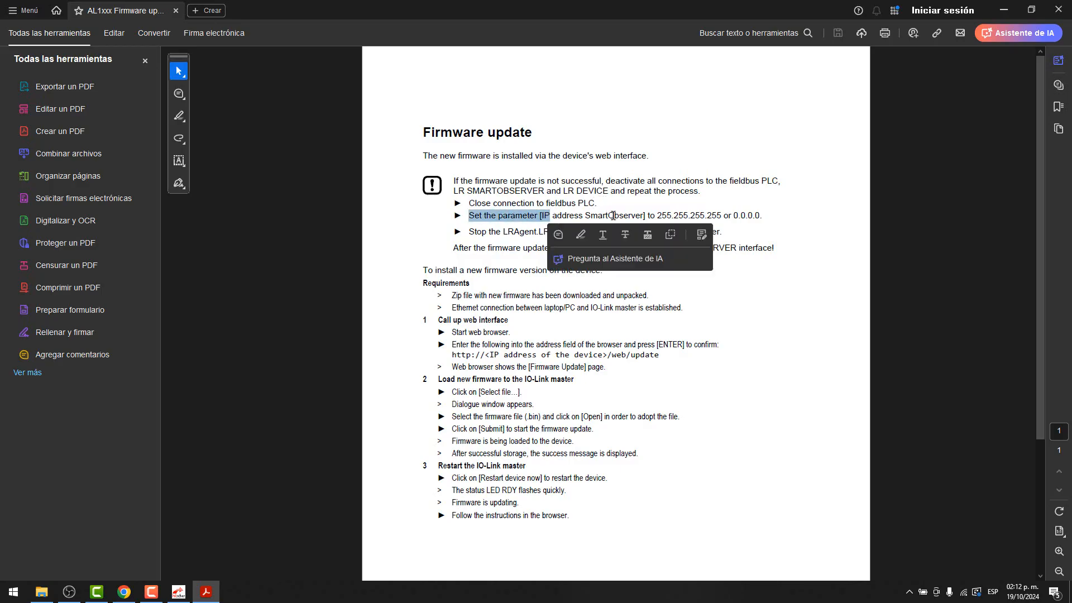
pyautogui.click(645, 216)
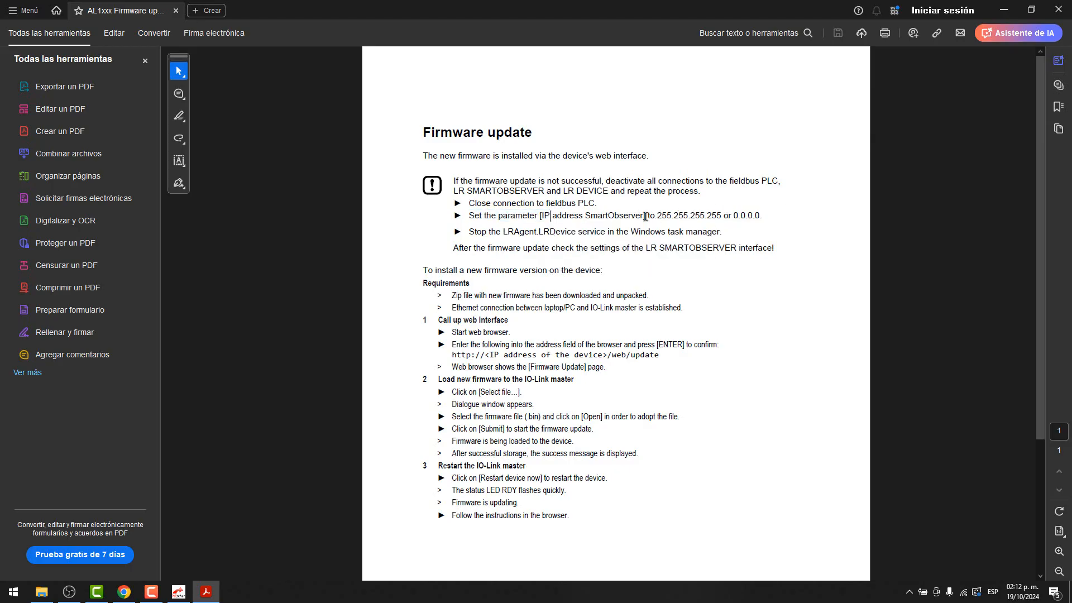
pyautogui.moveTo(657, 215); pyautogui.dragTo(724, 217)
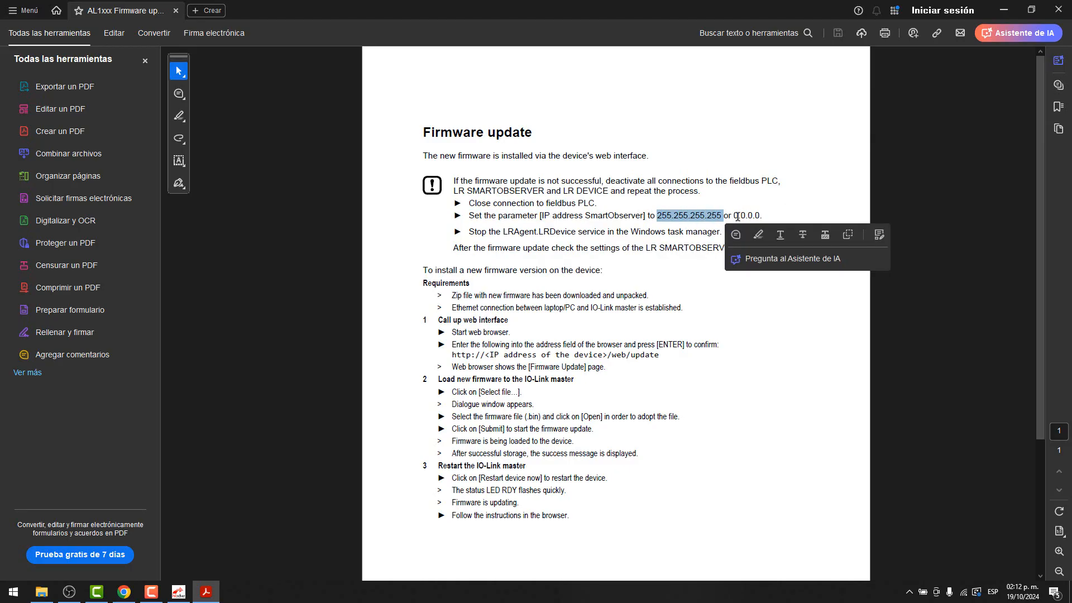
pyautogui.moveTo(737, 216); pyautogui.dragTo(744, 216)
pyautogui.click(485, 239)
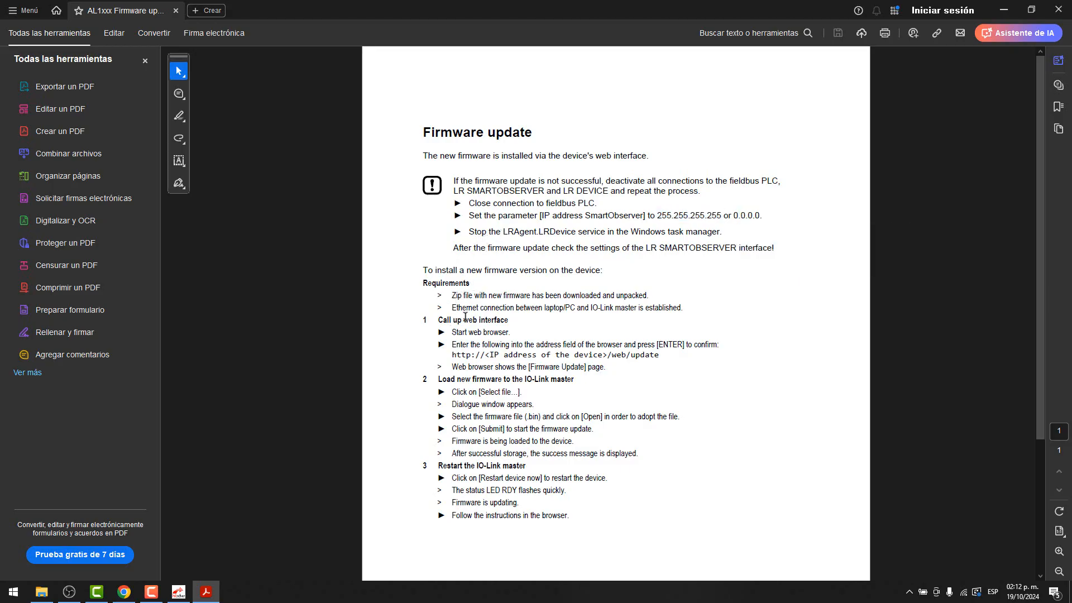
pyautogui.scroll(-1, 465, 316)
pyautogui.moveTo(453, 303); pyautogui.dragTo(514, 304)
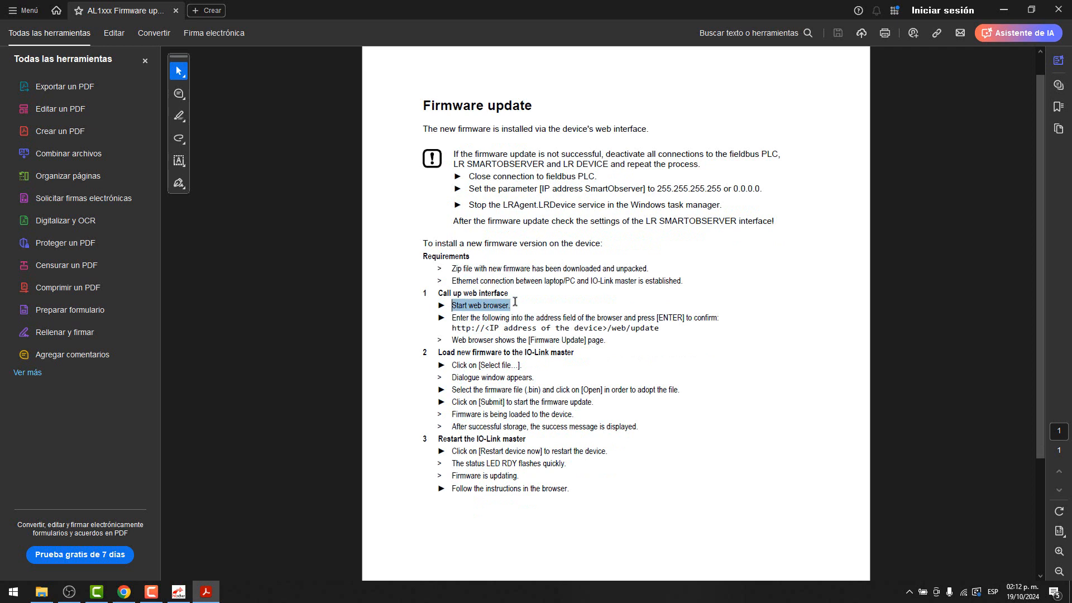
pyautogui.click(465, 315)
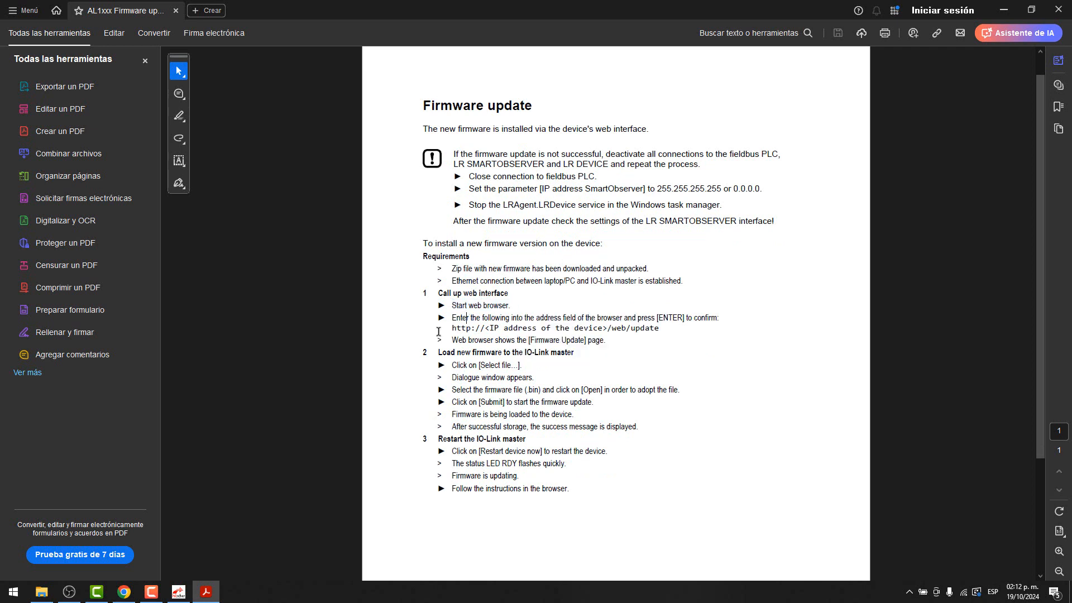
pyautogui.moveTo(452, 330); pyautogui.dragTo(657, 329)
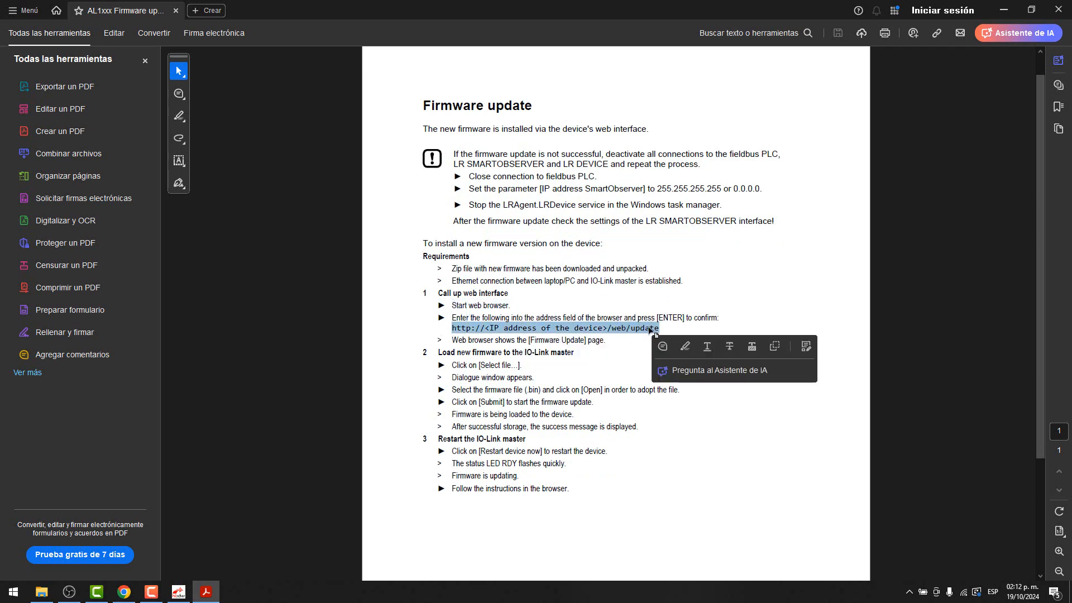
pyautogui.rightClick(651, 329)
pyautogui.click(669, 340)
pyautogui.click(496, 330)
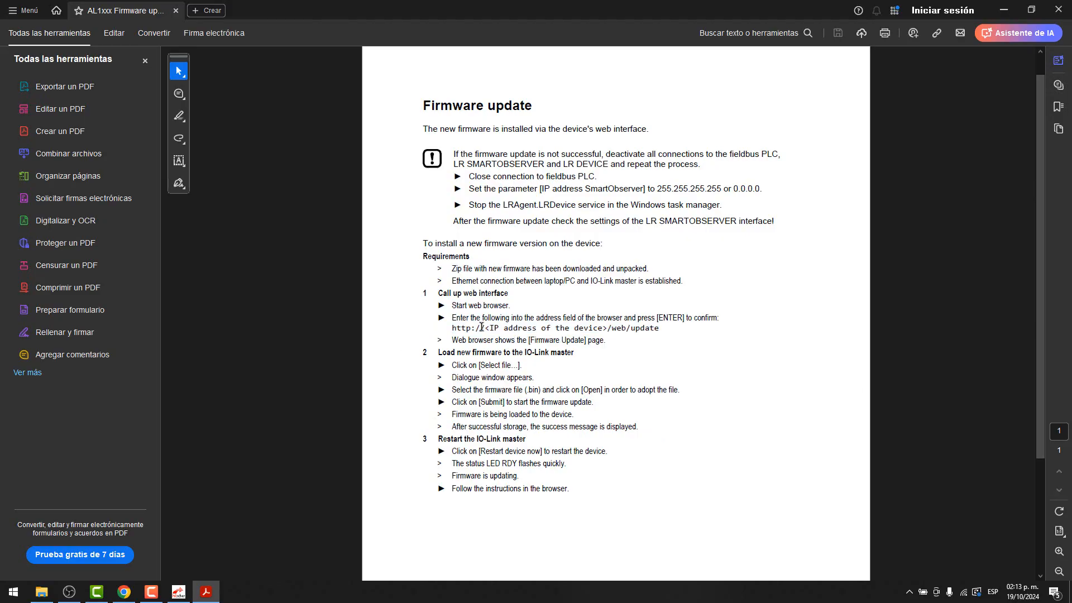
pyautogui.moveTo(489, 328); pyautogui.dragTo(602, 328)
pyautogui.click(123, 592)
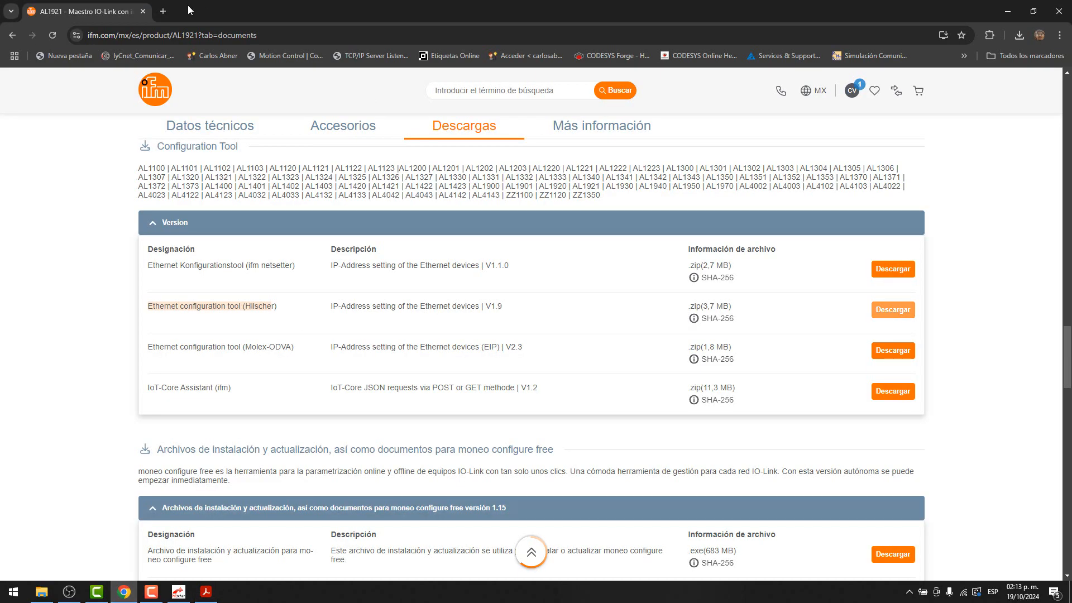
pyautogui.click(162, 16)
pyautogui.hotkey('ctrl', 'v')
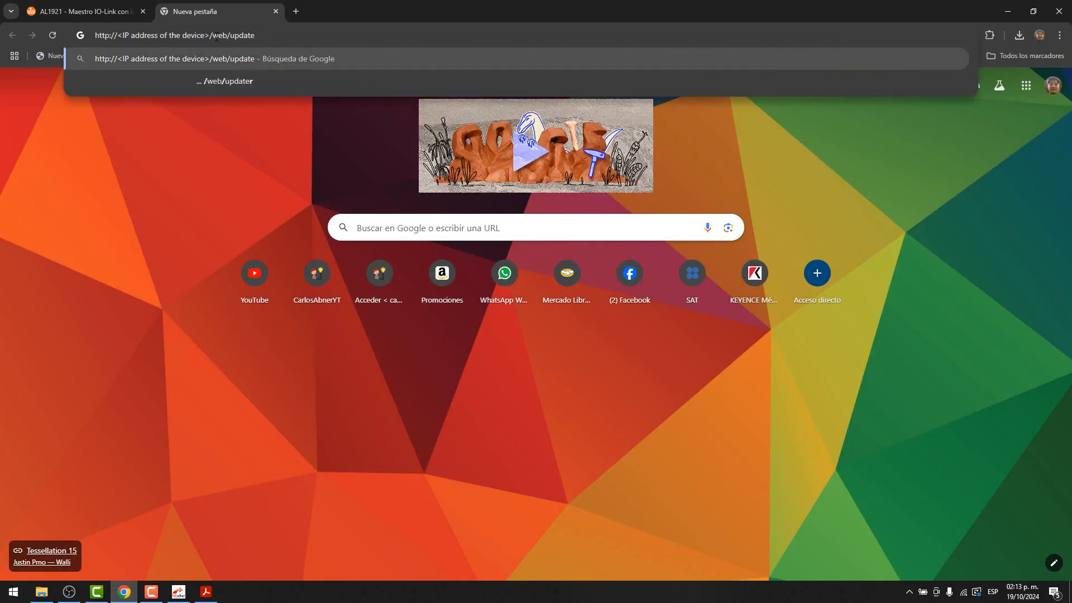
# - Replace the address placeholder with 192.168.0.130 and load the device's firmware update page
pyautogui.moveTo(209, 33); pyautogui.dragTo(126, 29)
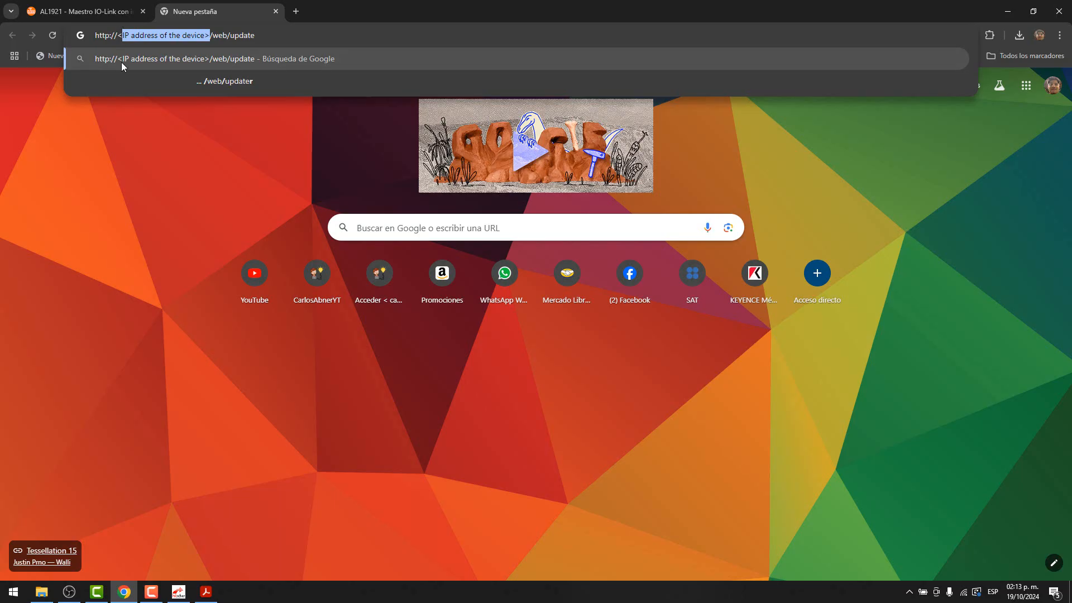
pyautogui.press('BackSpace')
pyautogui.press('BackSpace')
pyautogui.write('19')
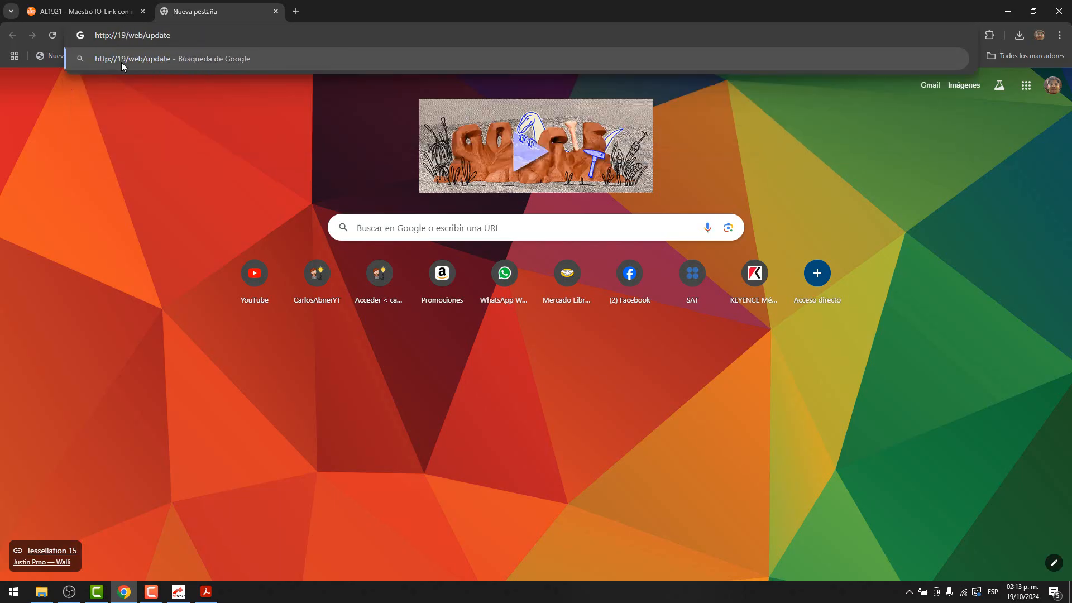
pyautogui.write('2.168.')
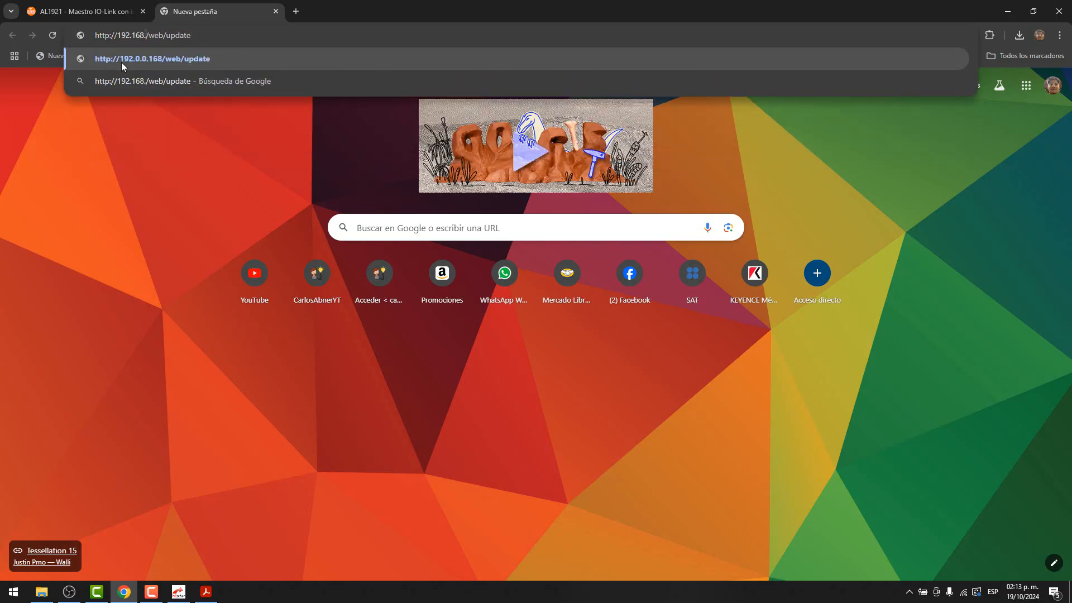
pyautogui.write('0.130')
pyautogui.press('Return')
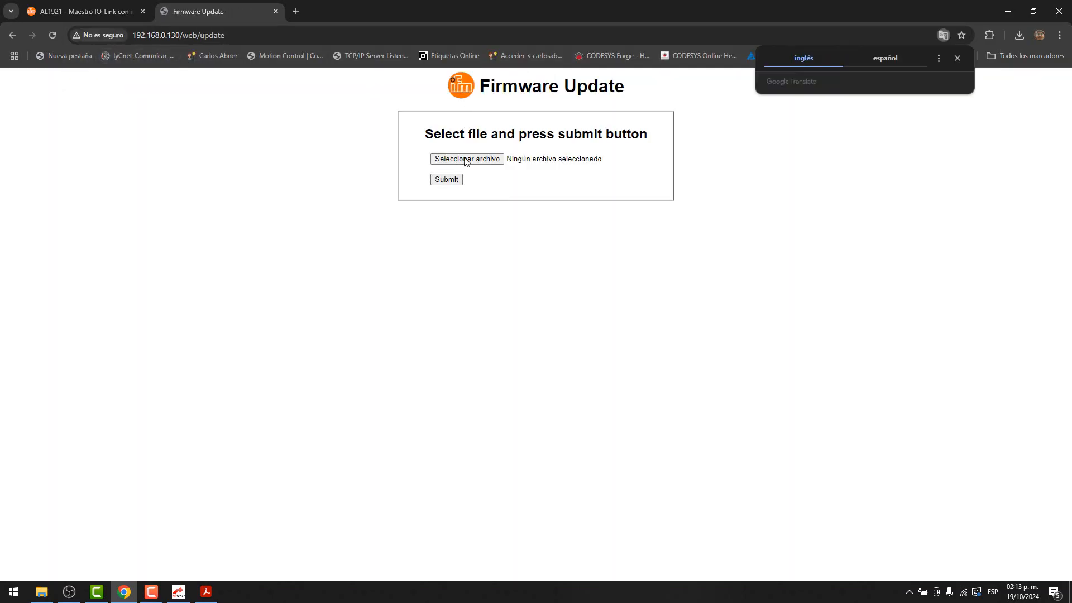
pyautogui.moveTo(424, 136); pyautogui.dragTo(650, 134)
pyautogui.click(497, 160)
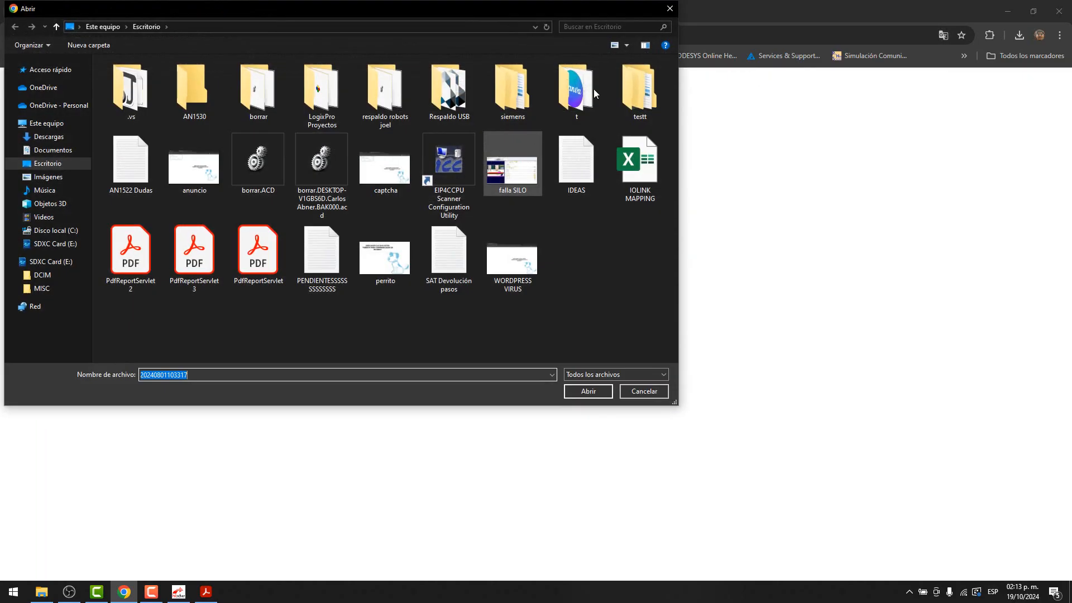
pyautogui.click(670, 8)
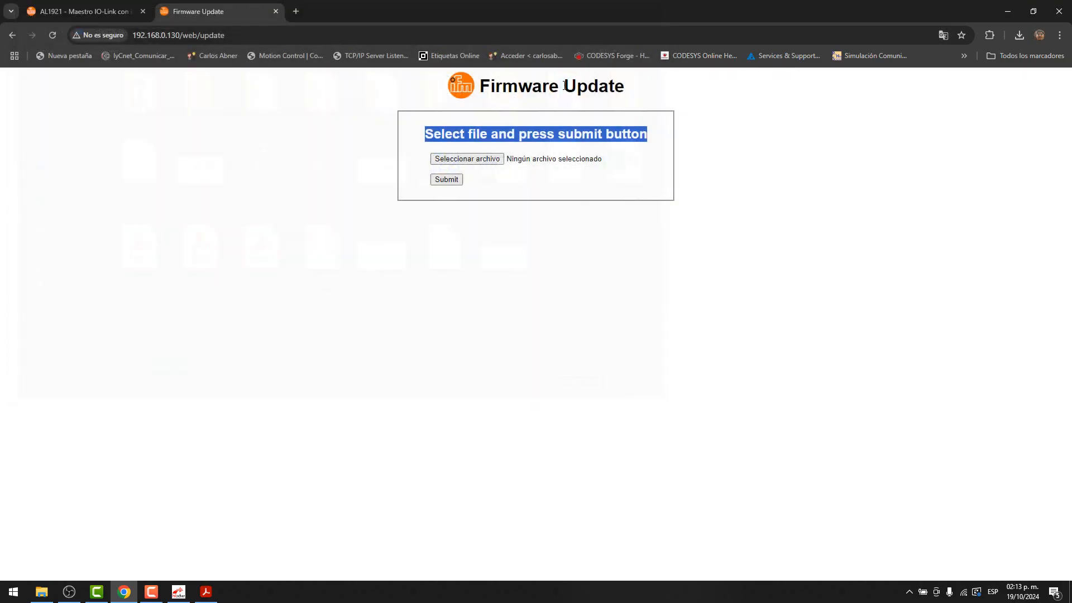
# - Start choosing the firmware file to upload and browse to the IFM folder within Documents > PRODUCTOS
pyautogui.click(479, 161)
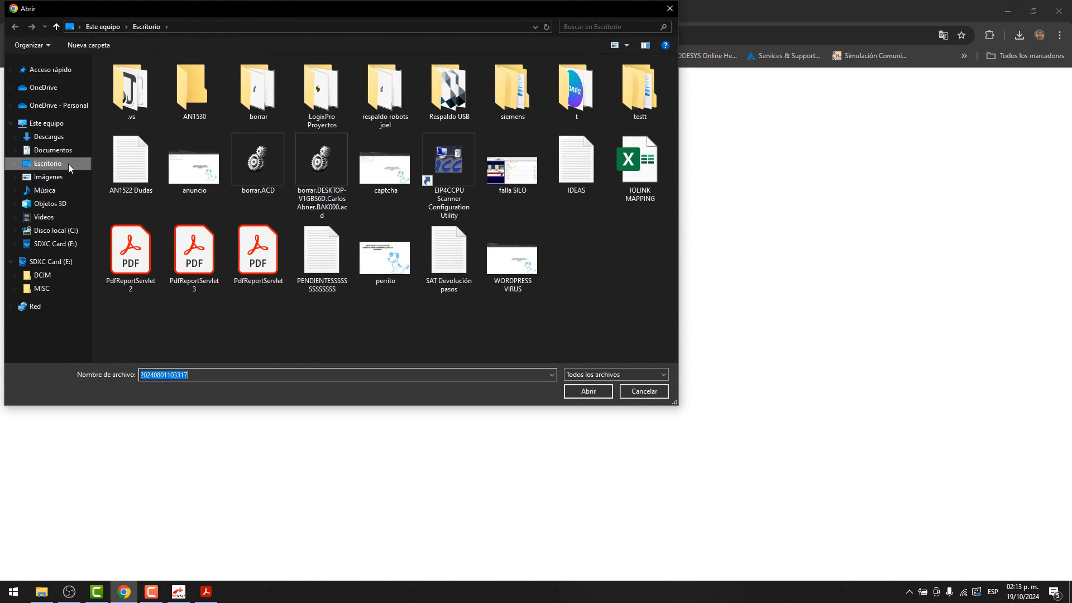
pyautogui.click(50, 149)
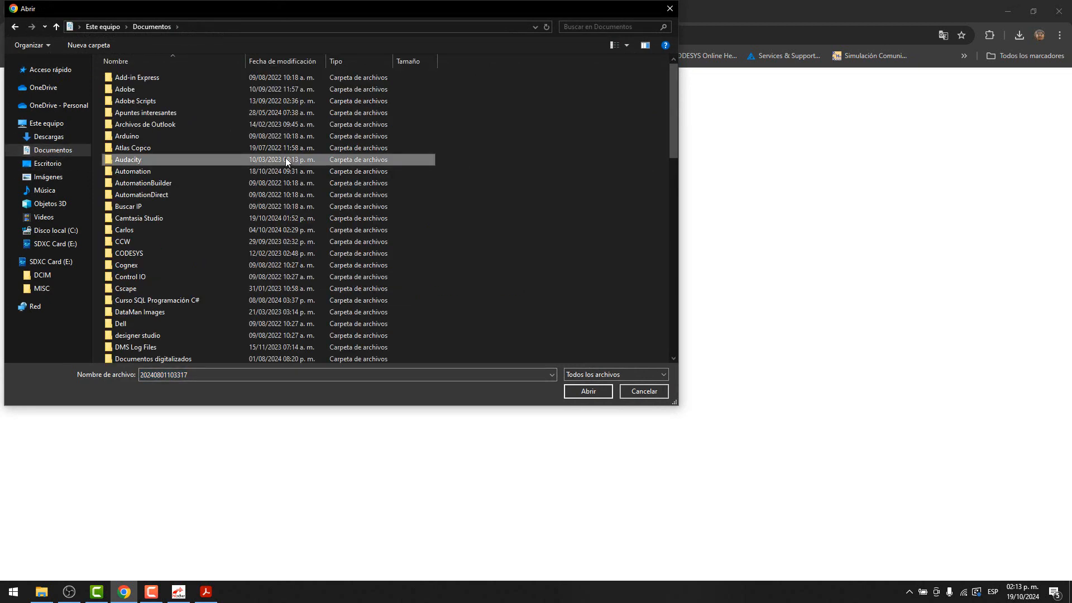
pyautogui.scroll(-10, 286, 163)
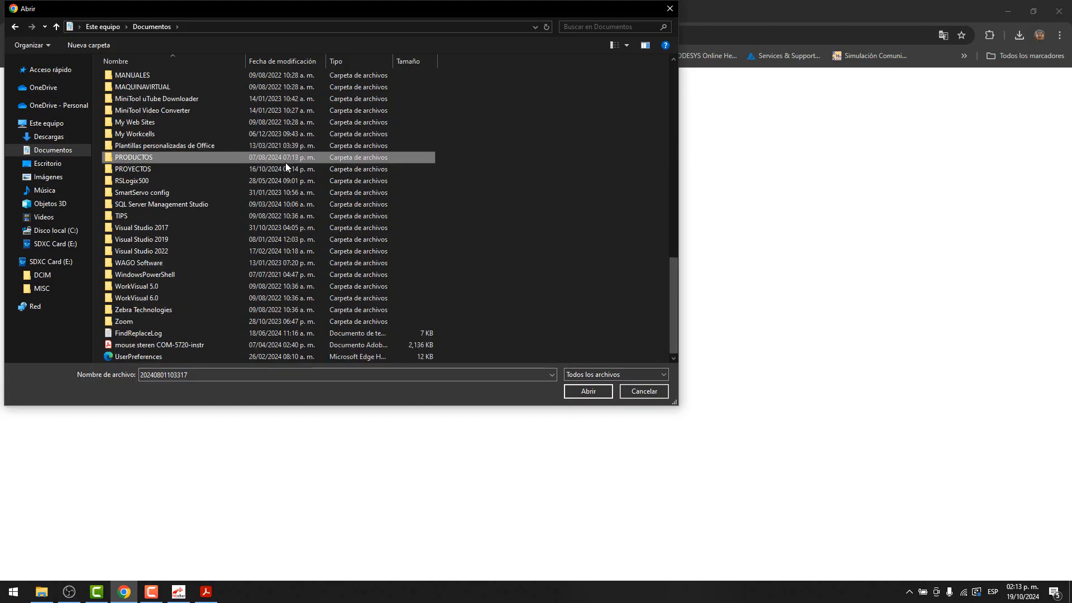
pyautogui.doubleClick(286, 163)
pyautogui.scroll(-7, 303, 172)
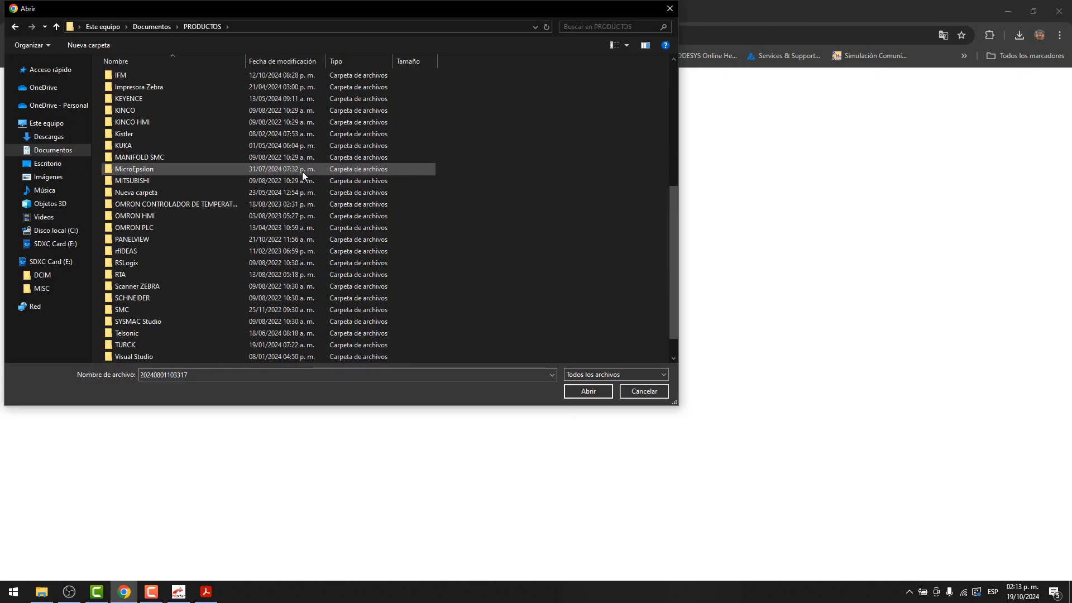
pyautogui.scroll(8, 302, 172)
pyautogui.scroll(-4, 300, 171)
pyautogui.scroll(-3, 273, 148)
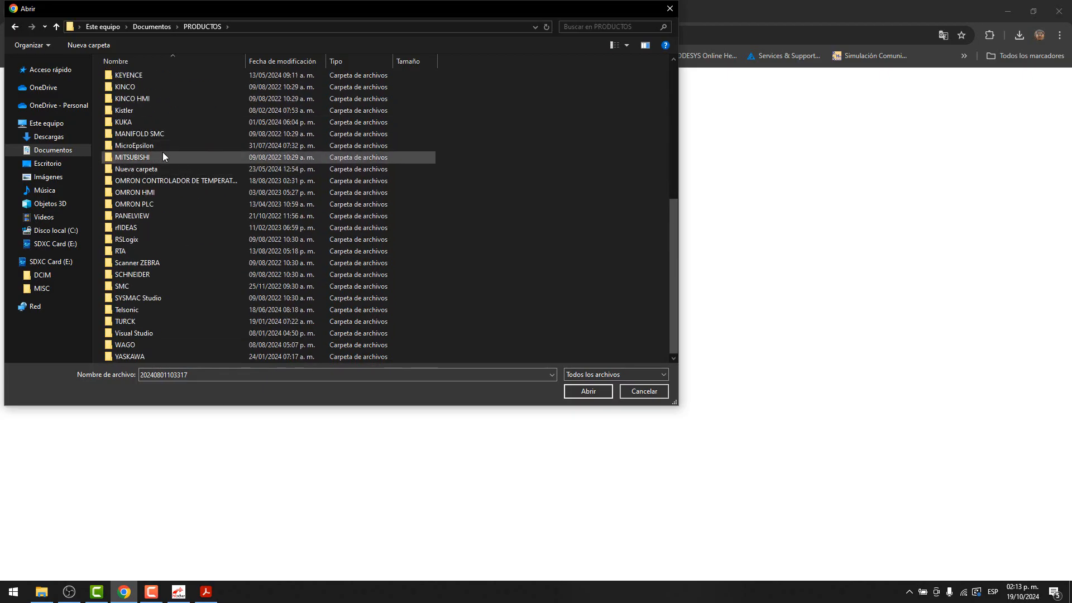
pyautogui.doubleClick(130, 86)
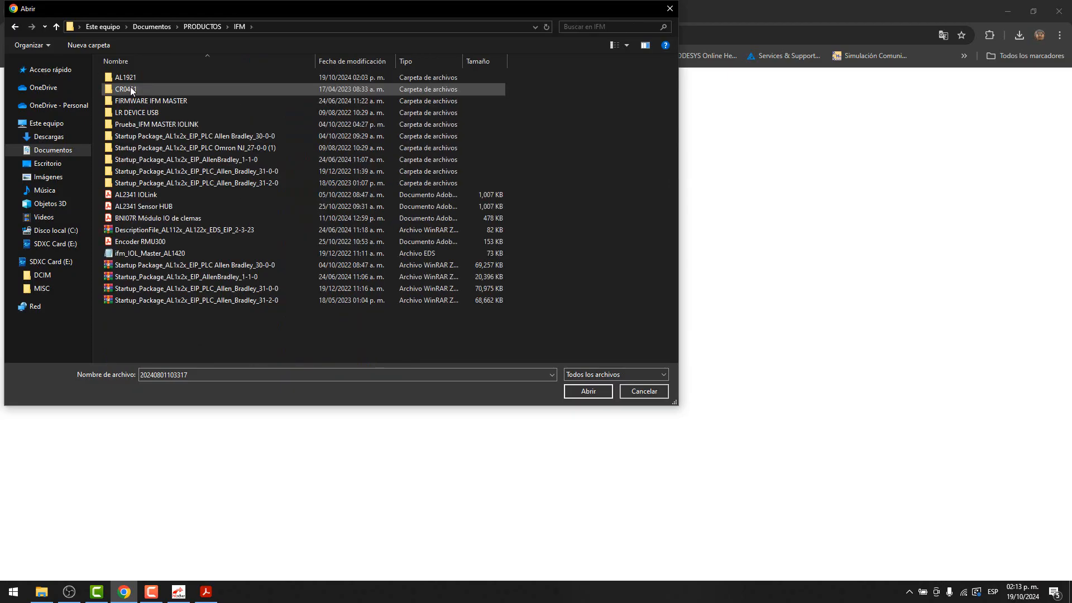
# - Choose AL1x2x_cn_ei_v3.1.97.bin from the nested Firmware_AL132x_AL192x_EIP_3-1-97 folders in AL1921 as the upload file
pyautogui.doubleClick(146, 80)
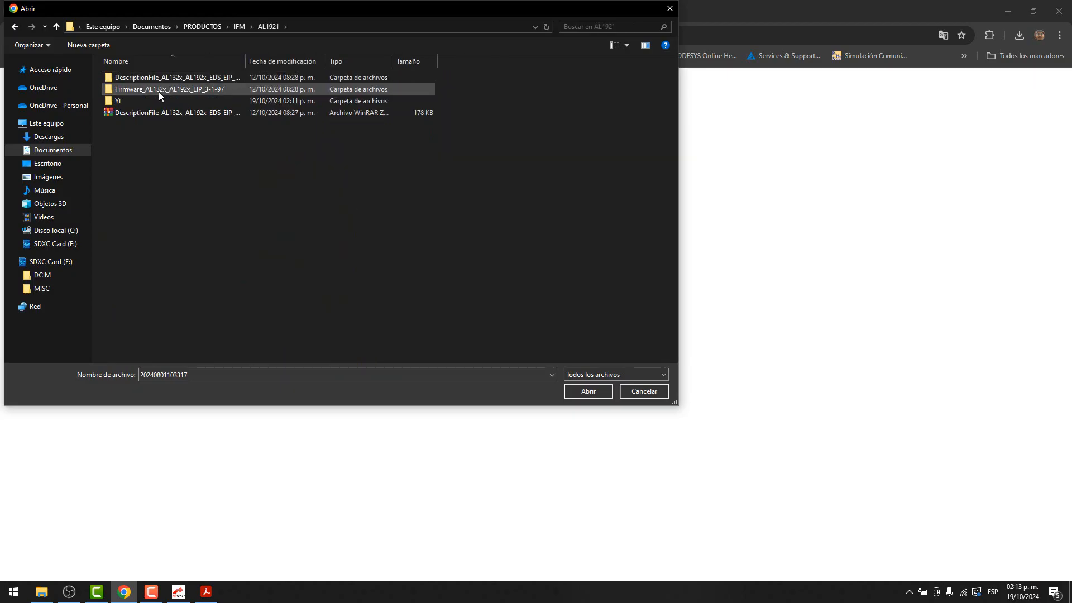
pyautogui.doubleClick(145, 89)
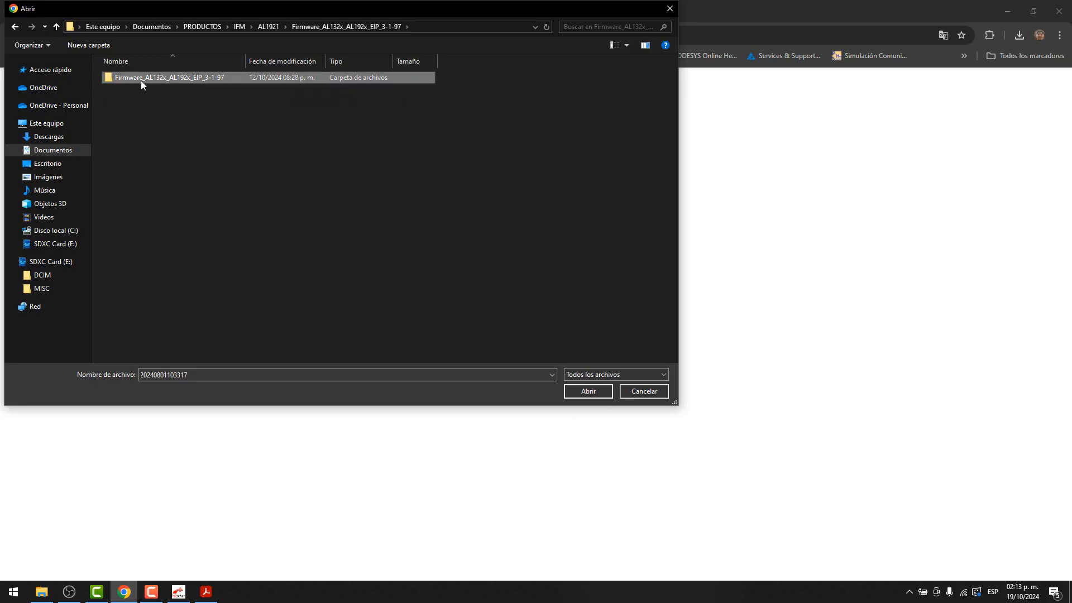
pyautogui.doubleClick(141, 80)
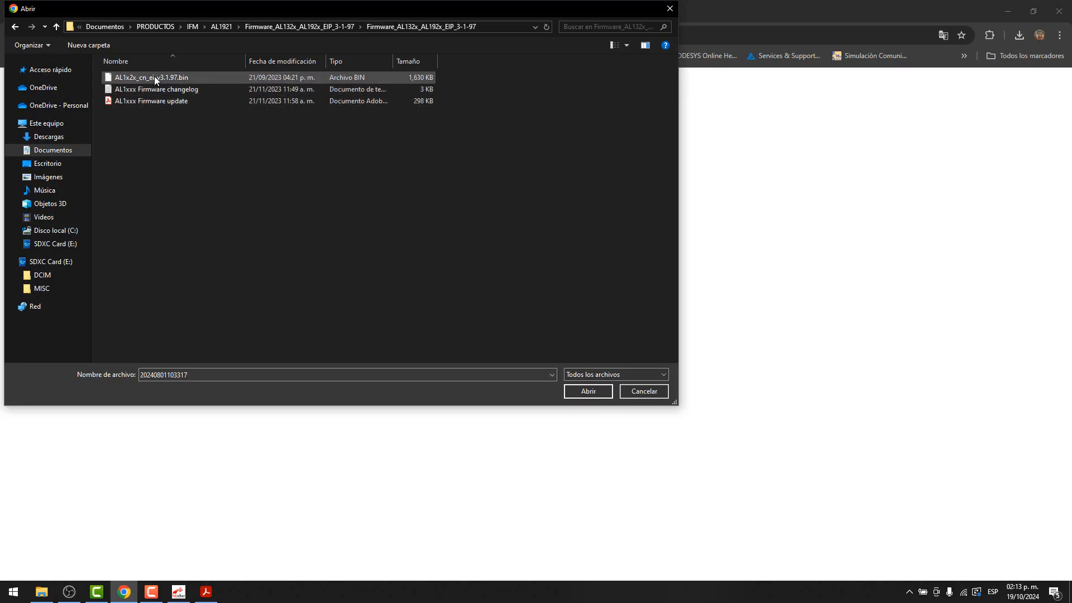
pyautogui.click(154, 77)
pyautogui.click(587, 392)
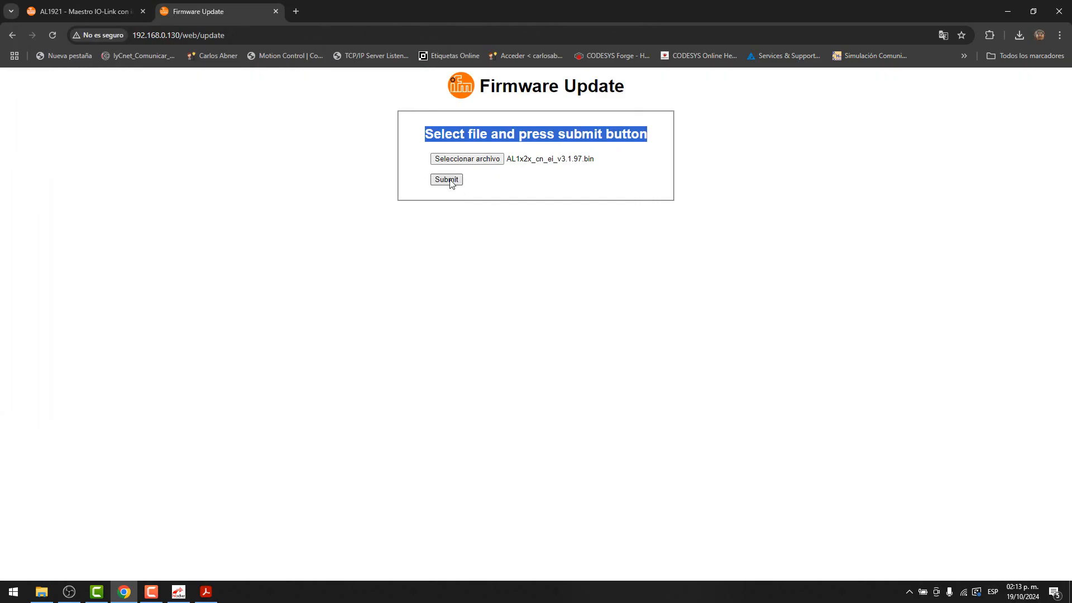
# - Submit the firmware file and restart the device, watching its status LEDs in the OBS camera view
pyautogui.click(446, 179)
pyautogui.hotkey('alt', 'Tab')
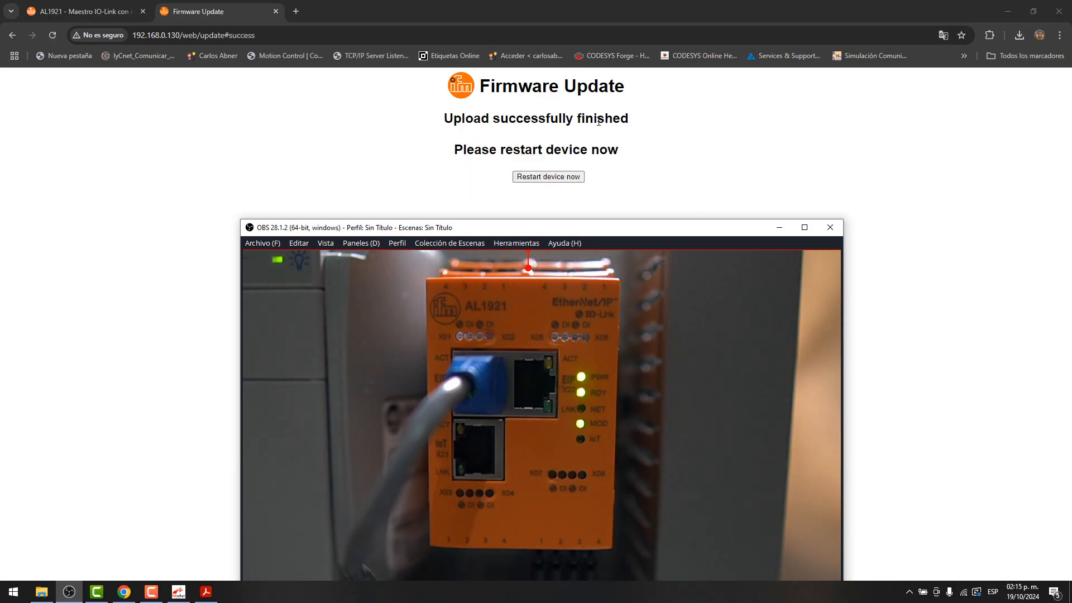
pyautogui.click(553, 178)
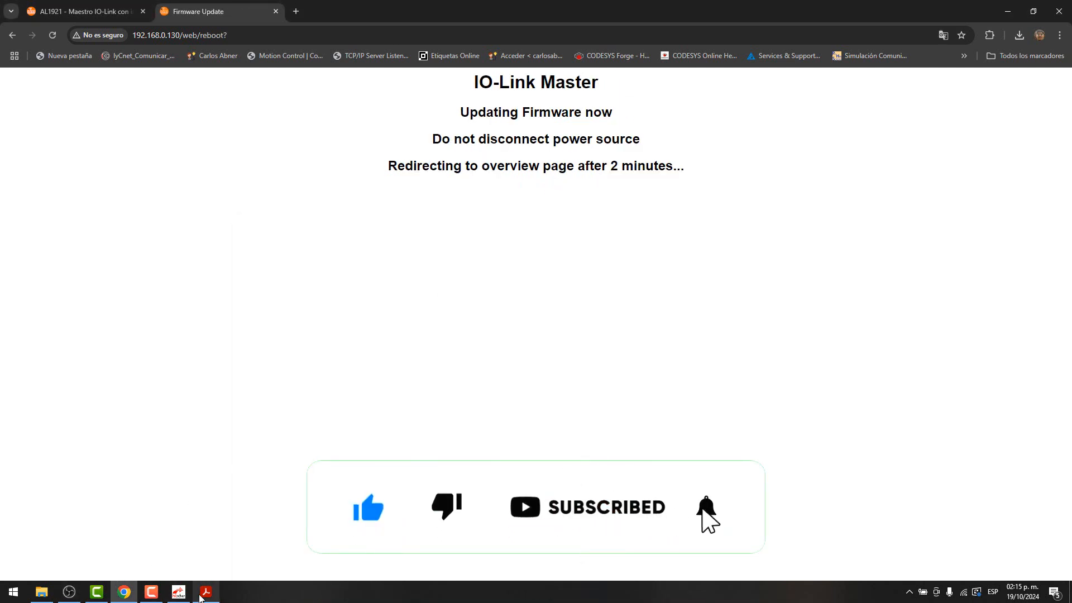
pyautogui.click(68, 592)
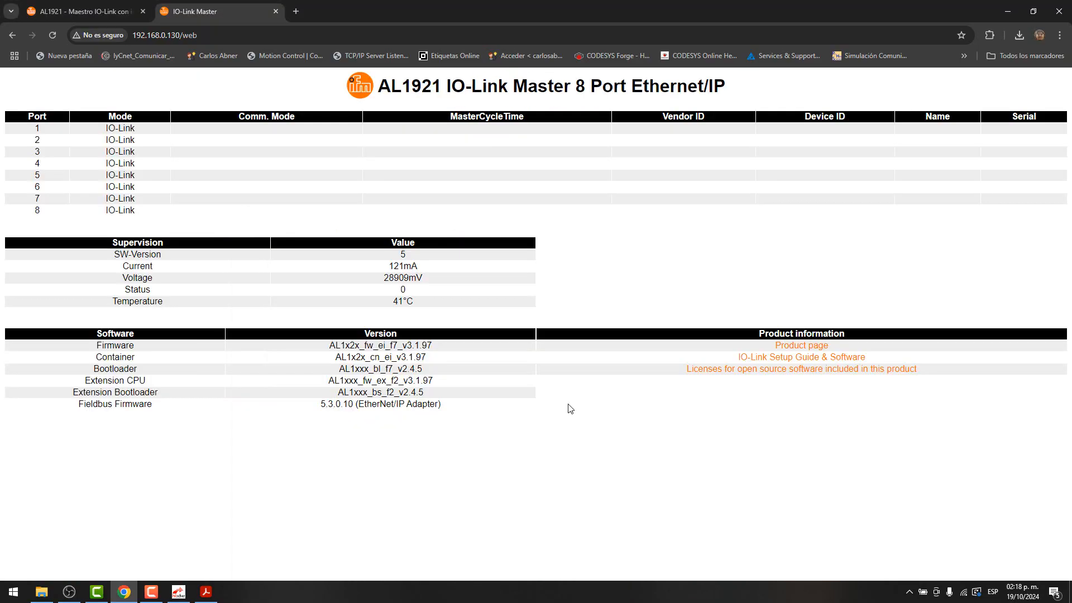
# - Check the port, supervision and software version tables on the IO-Link master's overview page
pyautogui.moveTo(325, 94); pyautogui.dragTo(704, 360)
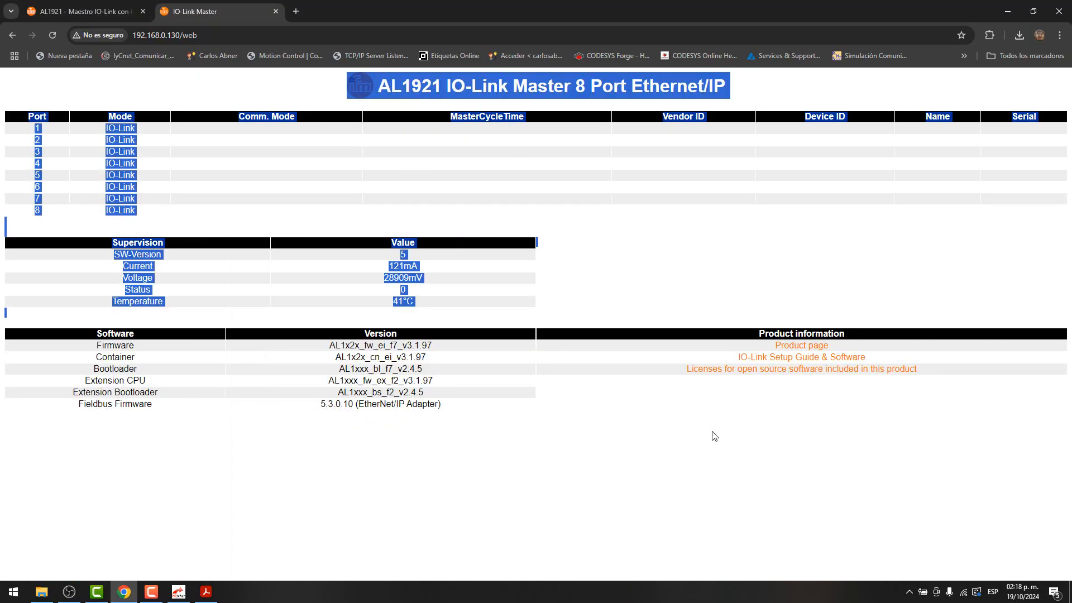
pyautogui.moveTo(714, 436); pyautogui.dragTo(442, 409)
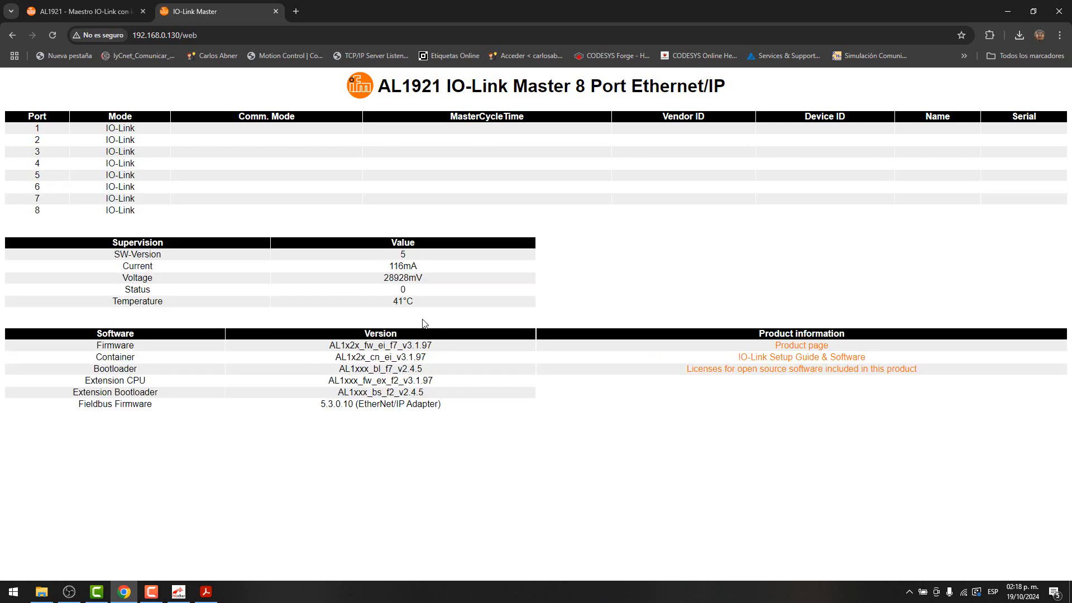
pyautogui.moveTo(323, 344)
pyautogui.mouseDown()
pyautogui.moveTo(396, 351)
pyautogui.moveTo(478, 416)
pyautogui.moveTo(328, 371)
pyautogui.moveTo(322, 345)
pyautogui.mouseUp()
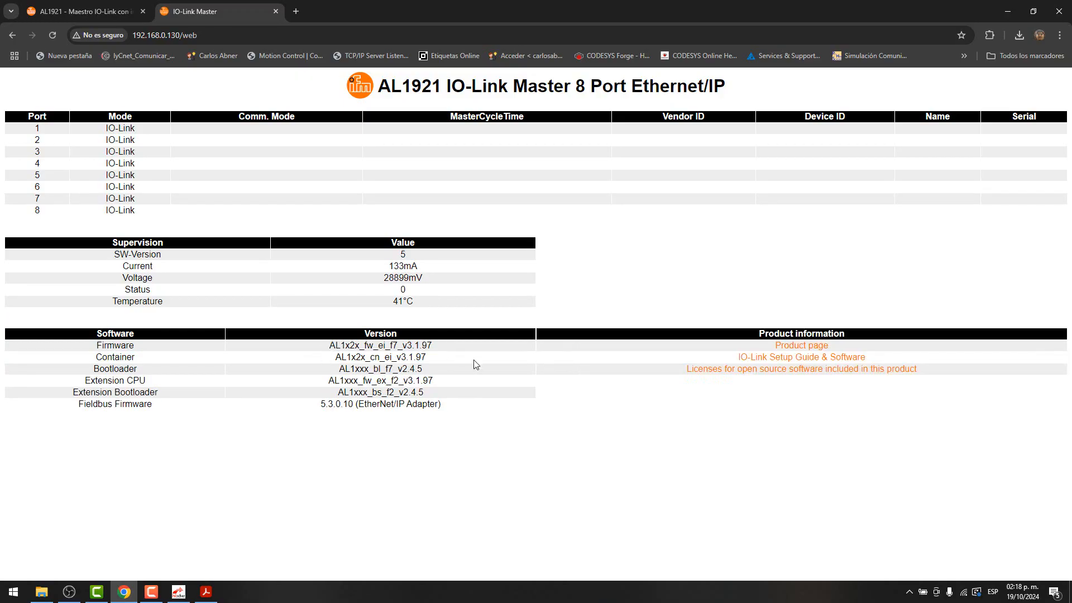